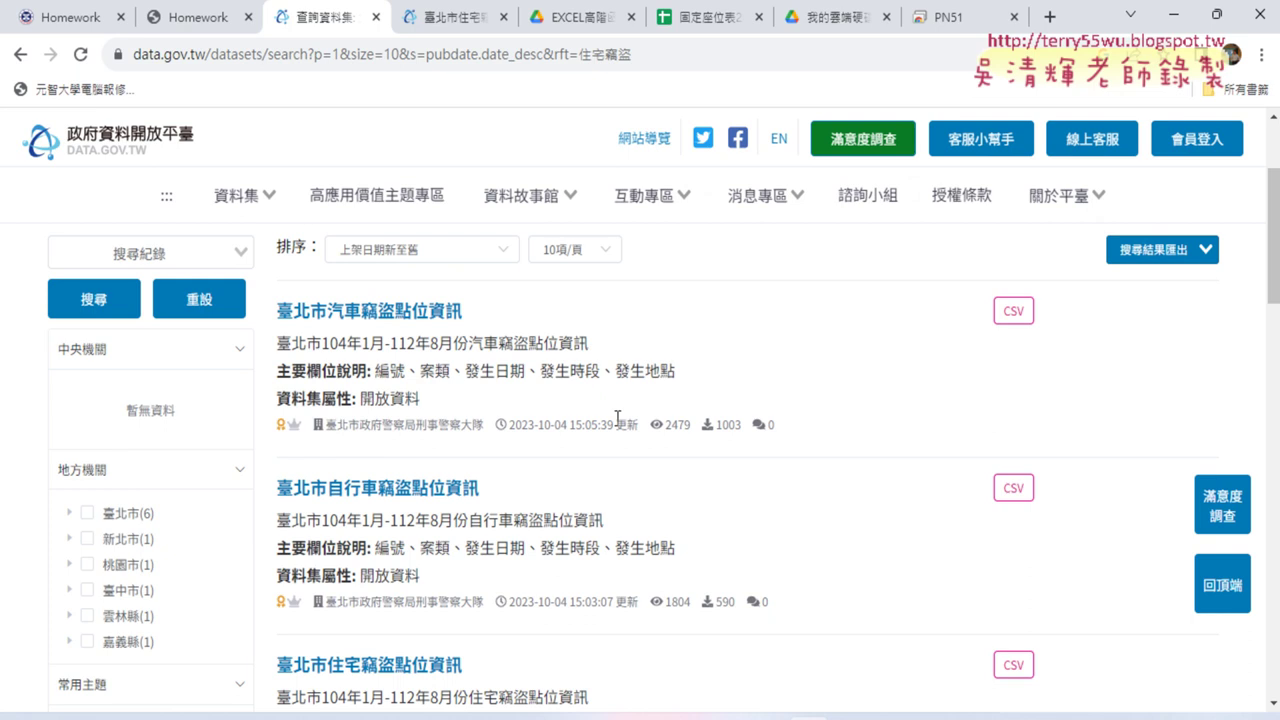
# Highlight the Taipei residential burglary, car theft and street robbery dataset titles in the results
pyautogui.scroll(-2, 618, 419)
pyautogui.moveTo(271, 463); pyautogui.dragTo(462, 467)
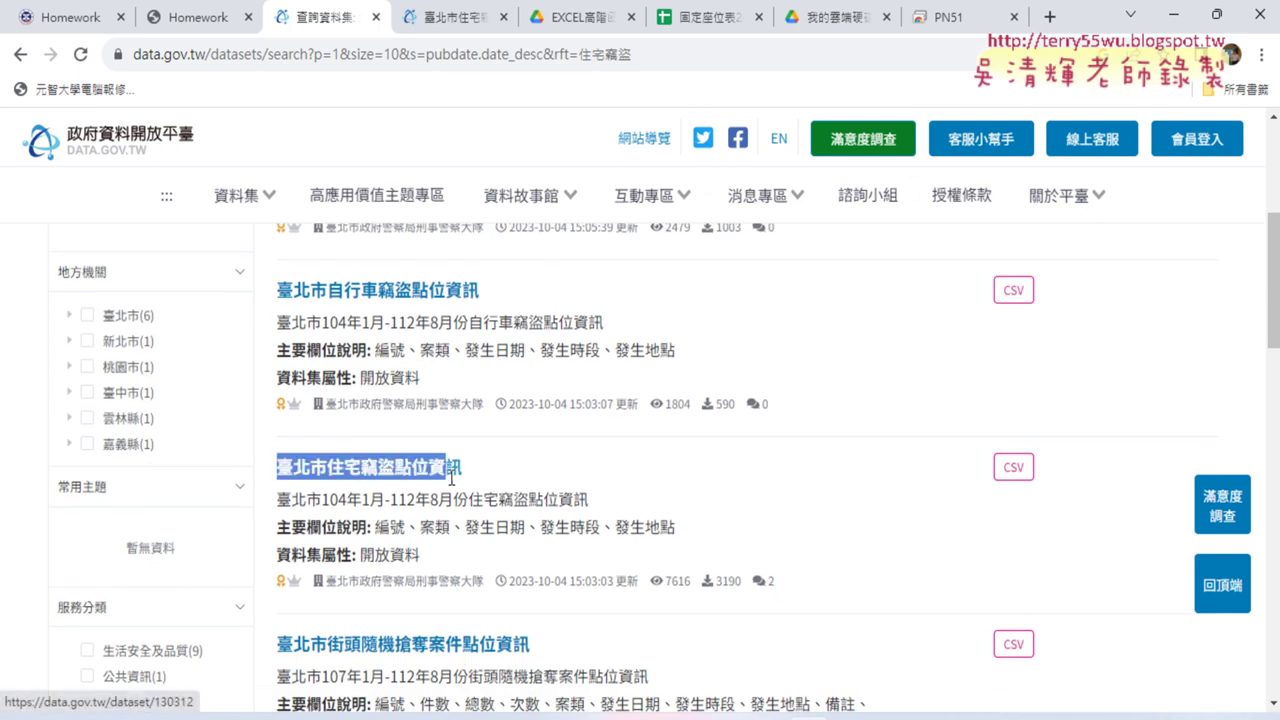
pyautogui.scroll(1, 794, 483)
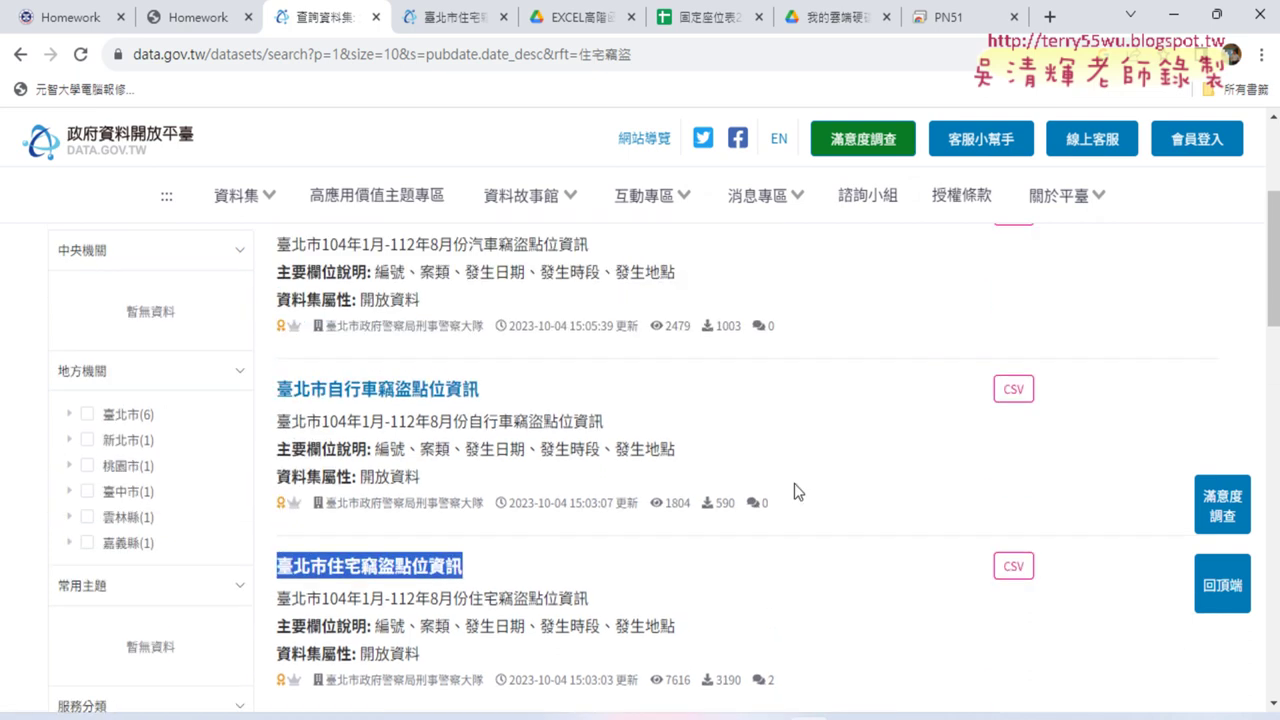
pyautogui.scroll(1, 794, 483)
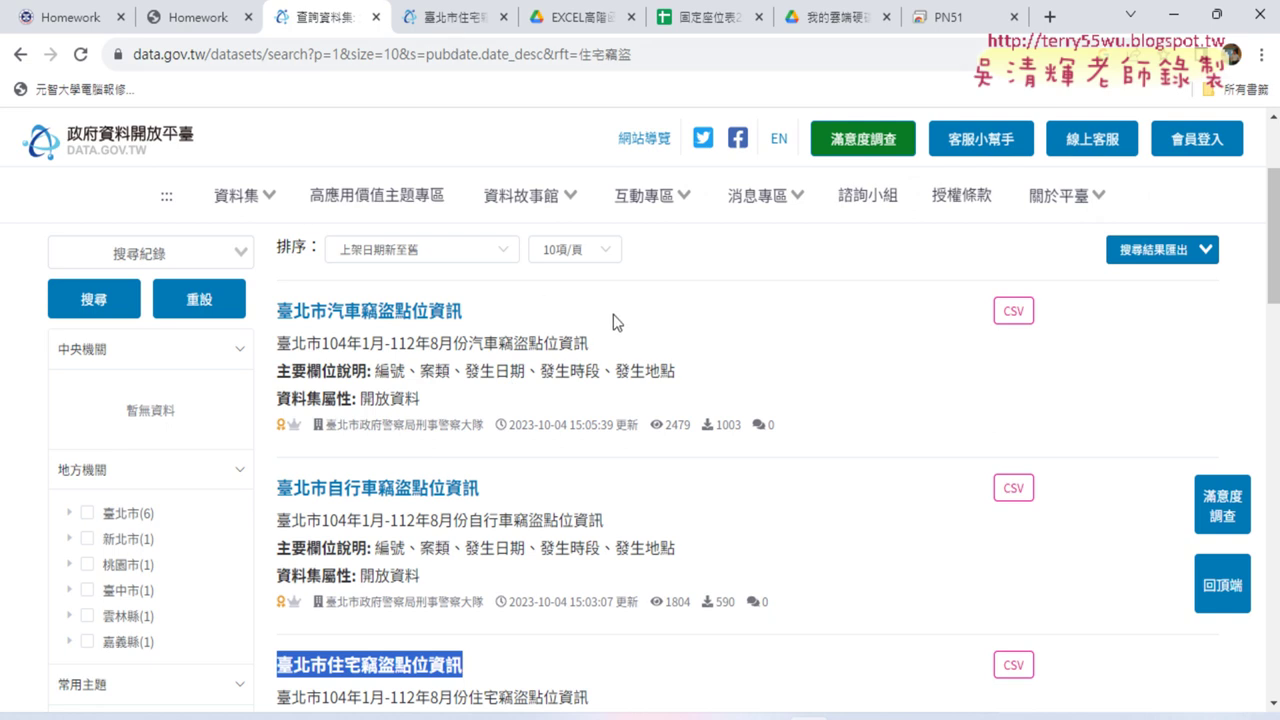
pyautogui.moveTo(268, 308); pyautogui.dragTo(487, 318)
pyautogui.moveTo(274, 487); pyautogui.dragTo(498, 490)
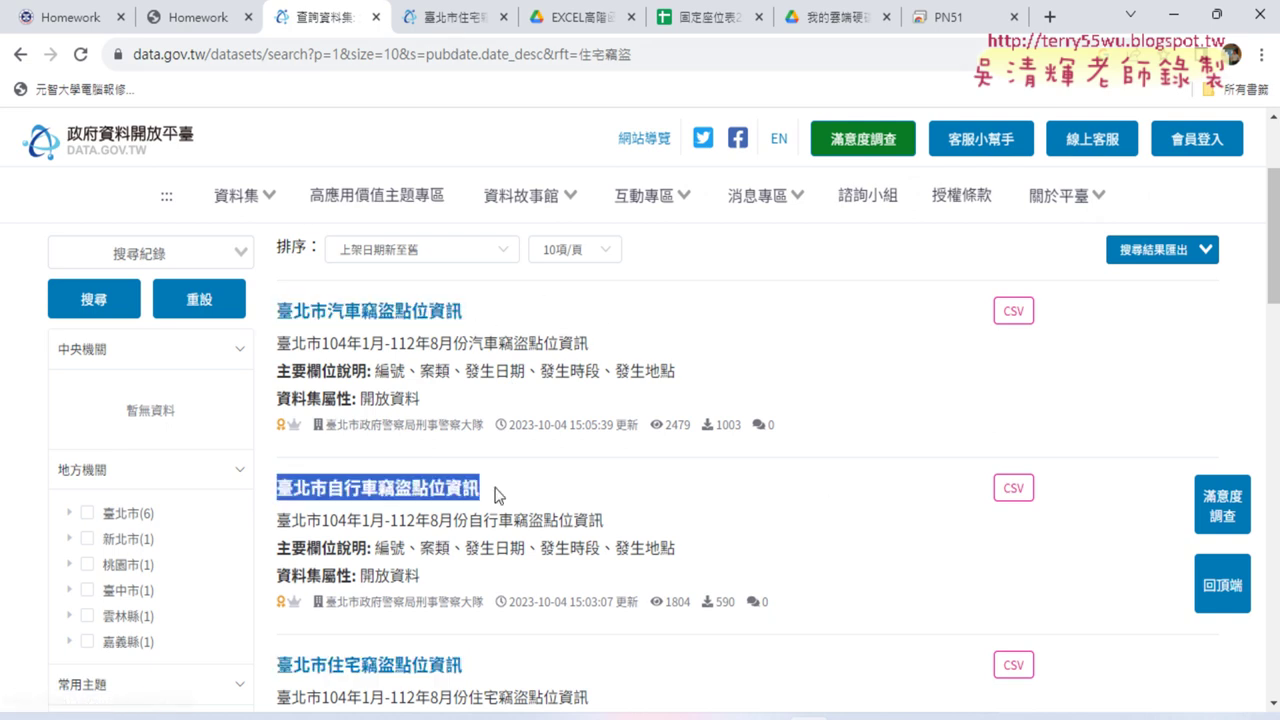
pyautogui.scroll(-3, 848, 470)
pyautogui.scroll(-2, 848, 470)
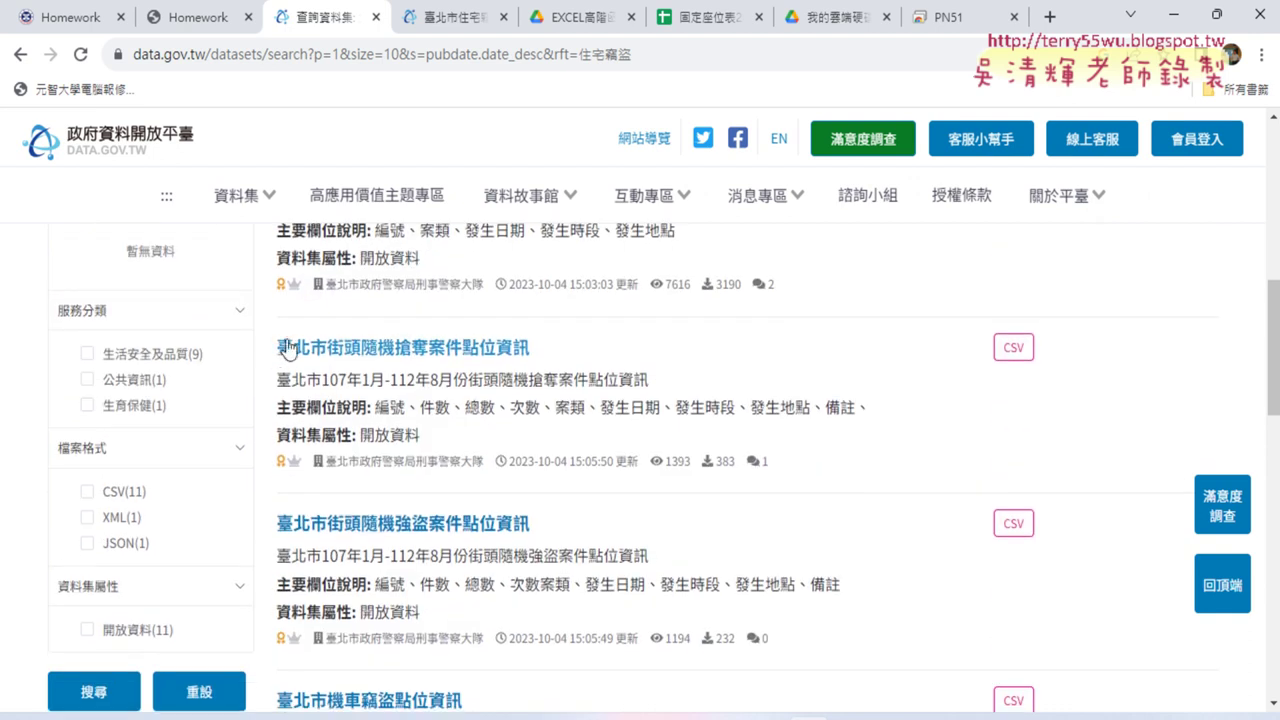
pyautogui.moveTo(268, 355); pyautogui.dragTo(658, 362)
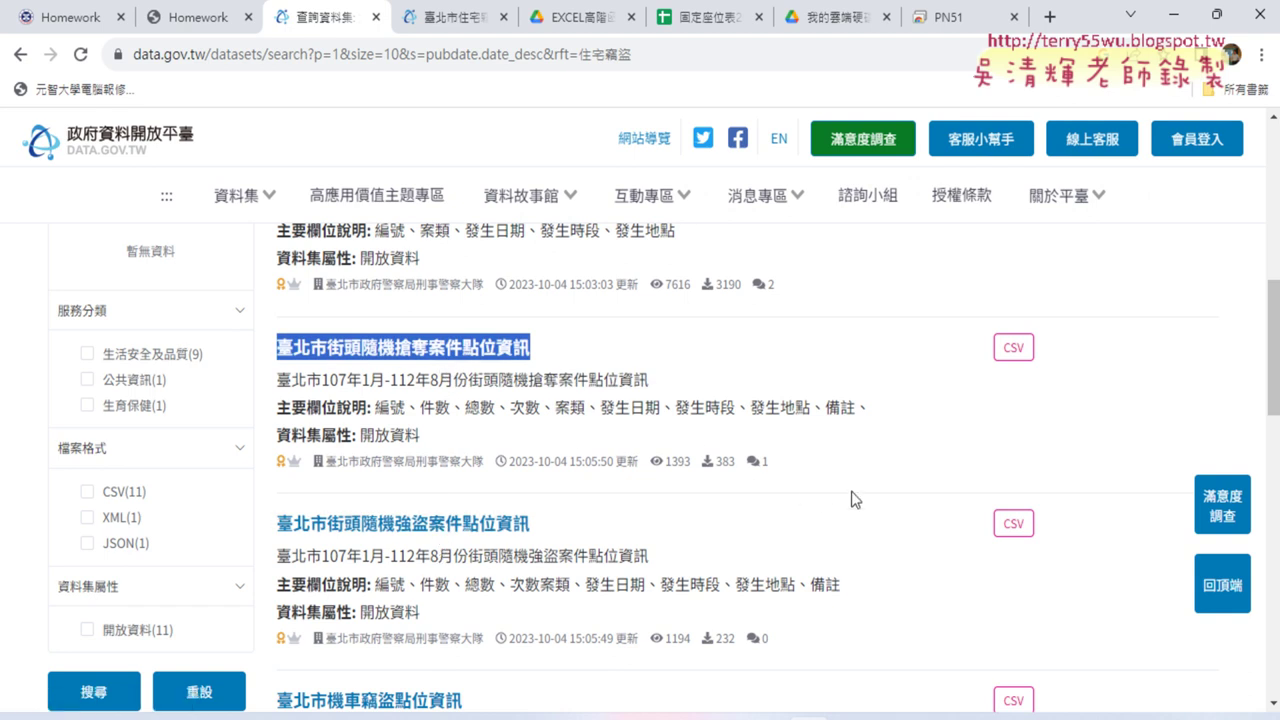
# Highlight the 臺中市住宅竊盜資訊 dataset, then browse the second results page and return to the first
pyautogui.scroll(-1, 665, 540)
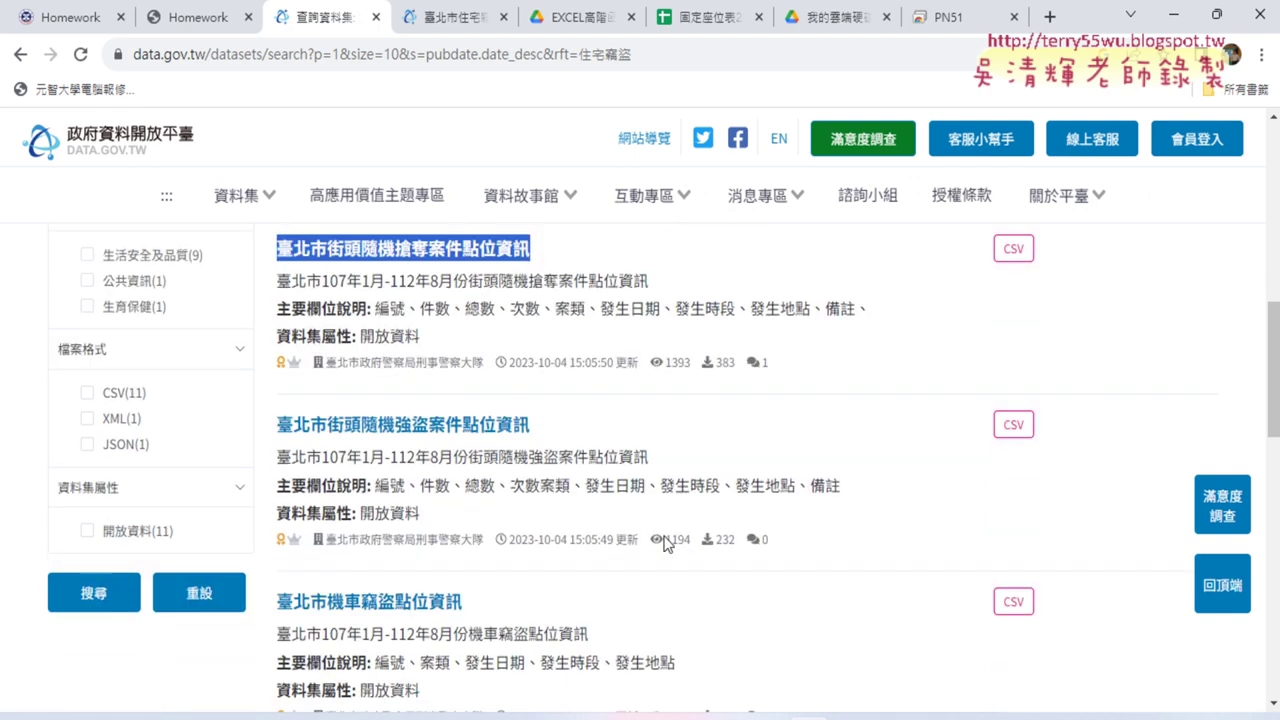
pyautogui.scroll(-2, 665, 538)
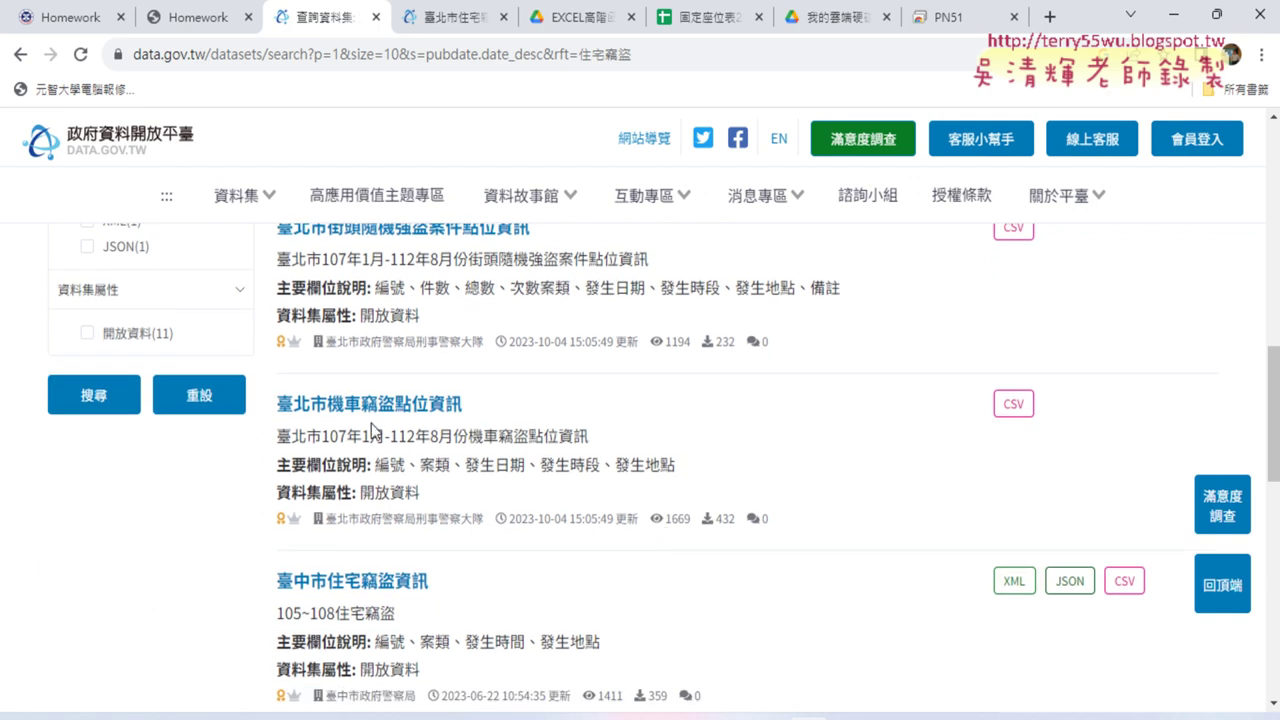
pyautogui.scroll(-2, 360, 434)
pyautogui.moveTo(263, 289); pyautogui.dragTo(460, 292)
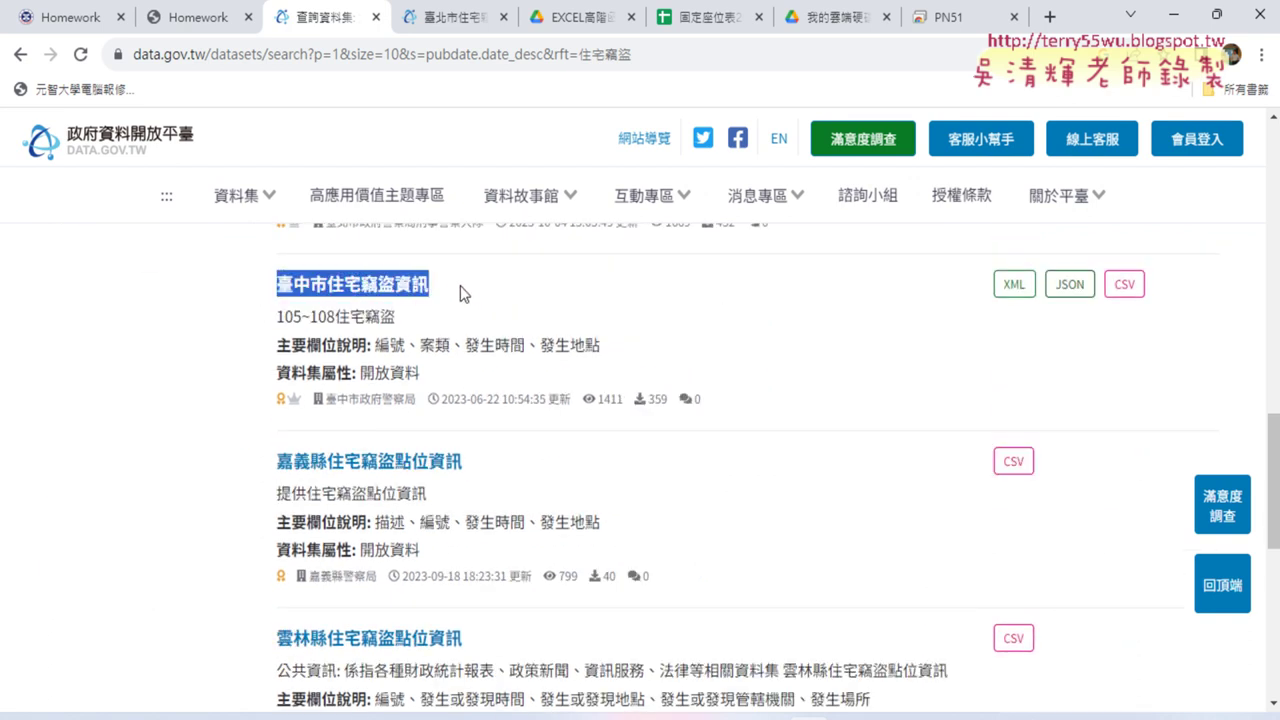
pyautogui.scroll(-2, 462, 293)
pyautogui.scroll(-1, 462, 290)
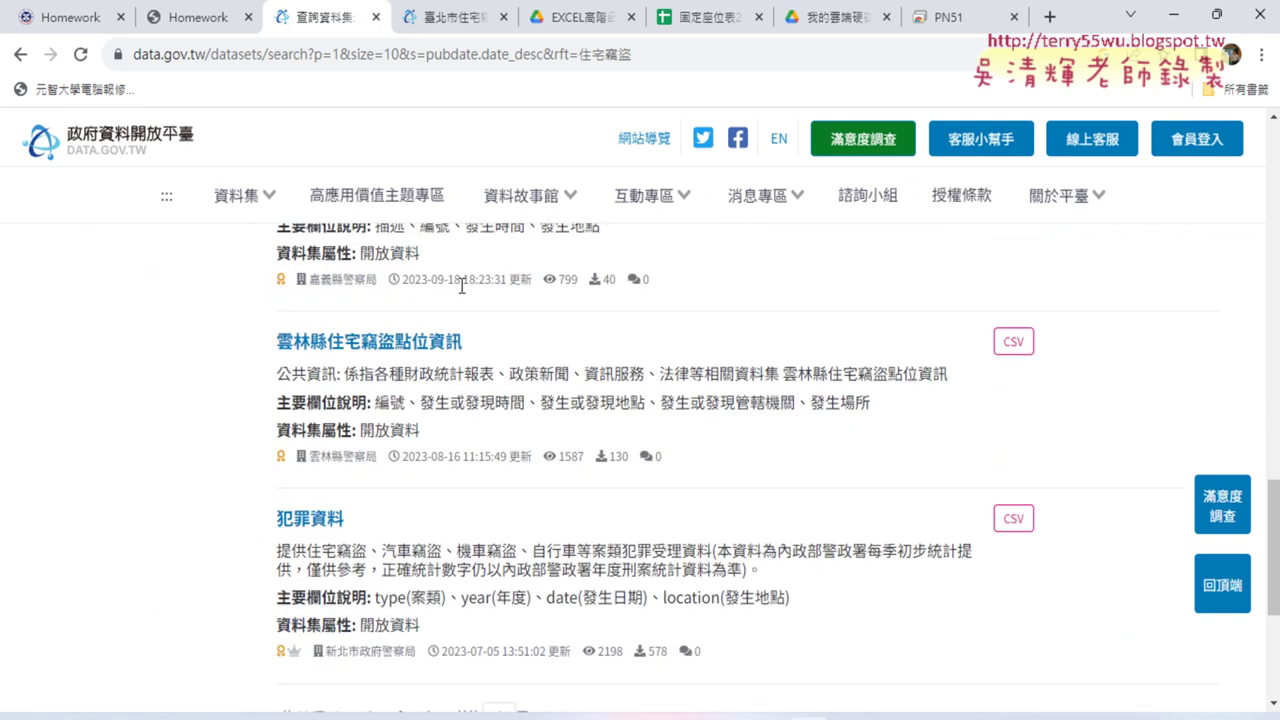
pyautogui.scroll(-2, 462, 288)
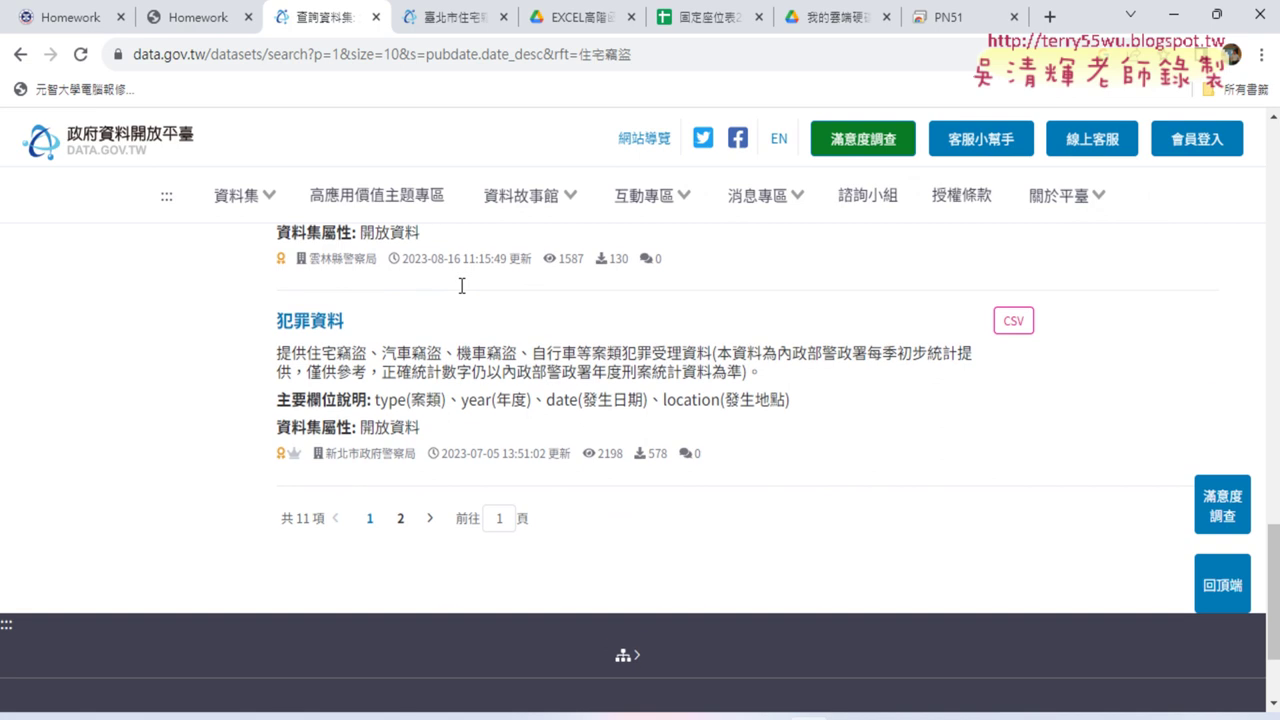
pyautogui.click(400, 518)
pyautogui.scroll(-2, 509, 449)
pyautogui.scroll(1, 510, 447)
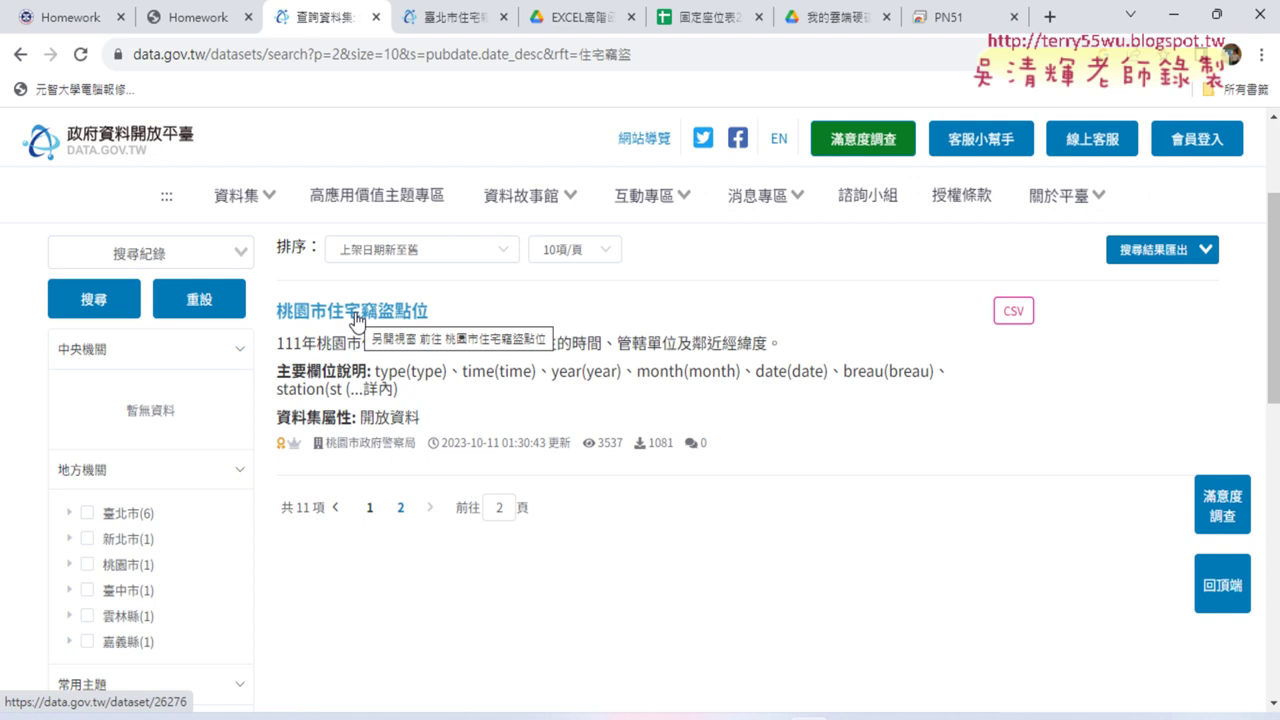
pyautogui.click(20, 54)
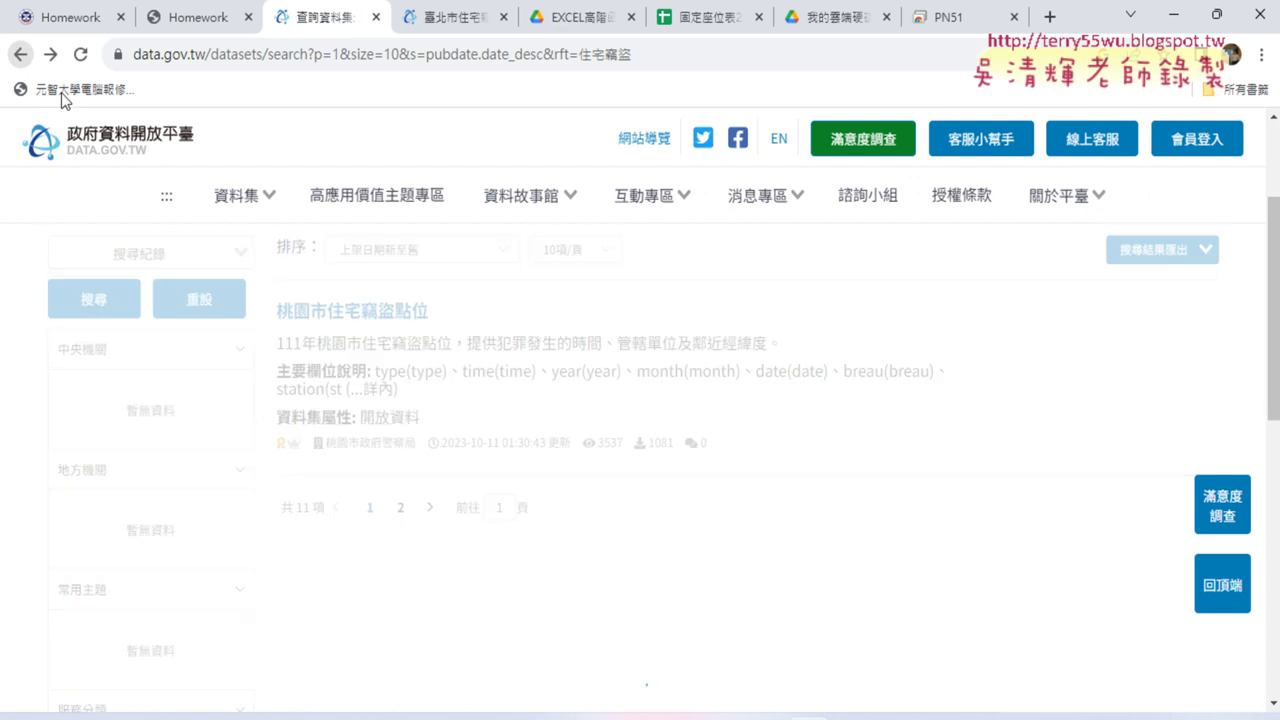
pyautogui.scroll(-3, 531, 449)
pyautogui.scroll(-2, 565, 451)
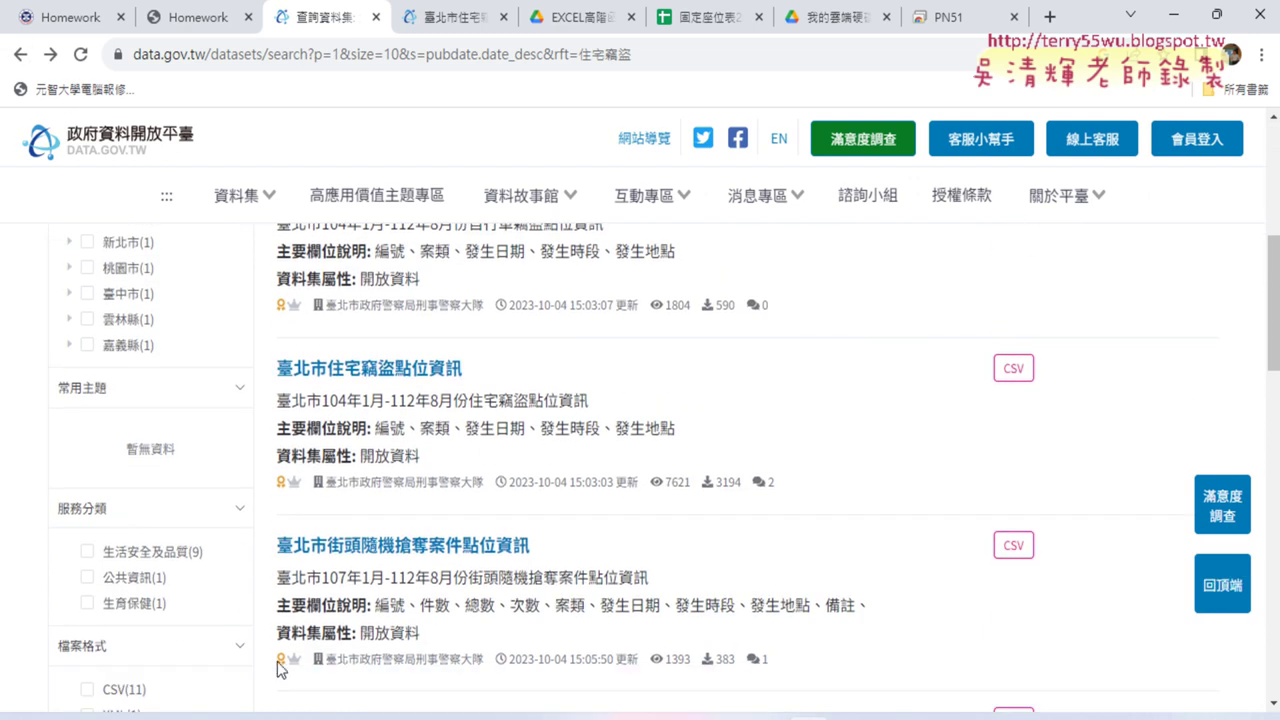
# In the burglary workbook, select column D, glance at 歷年竊盜折線圖, then select D2 (=LEFT(C2,3))
pyautogui.click(850, 718)
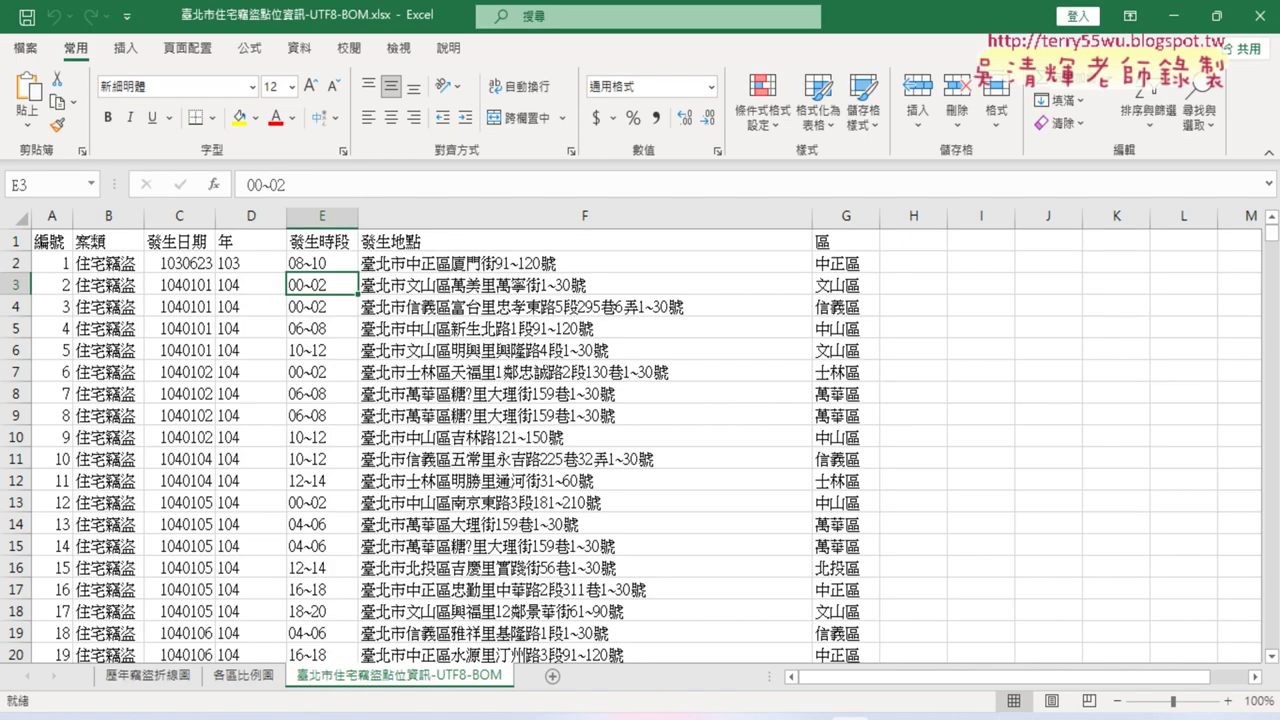
pyautogui.click(242, 218)
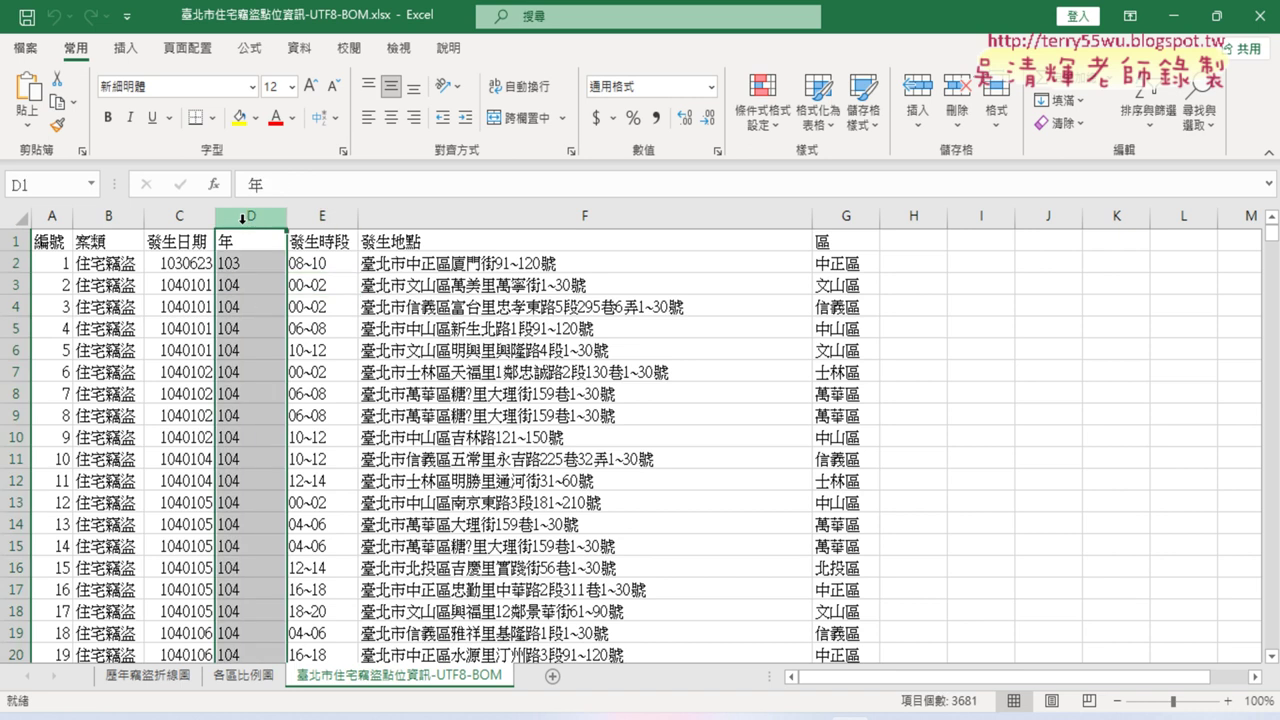
pyautogui.click(158, 676)
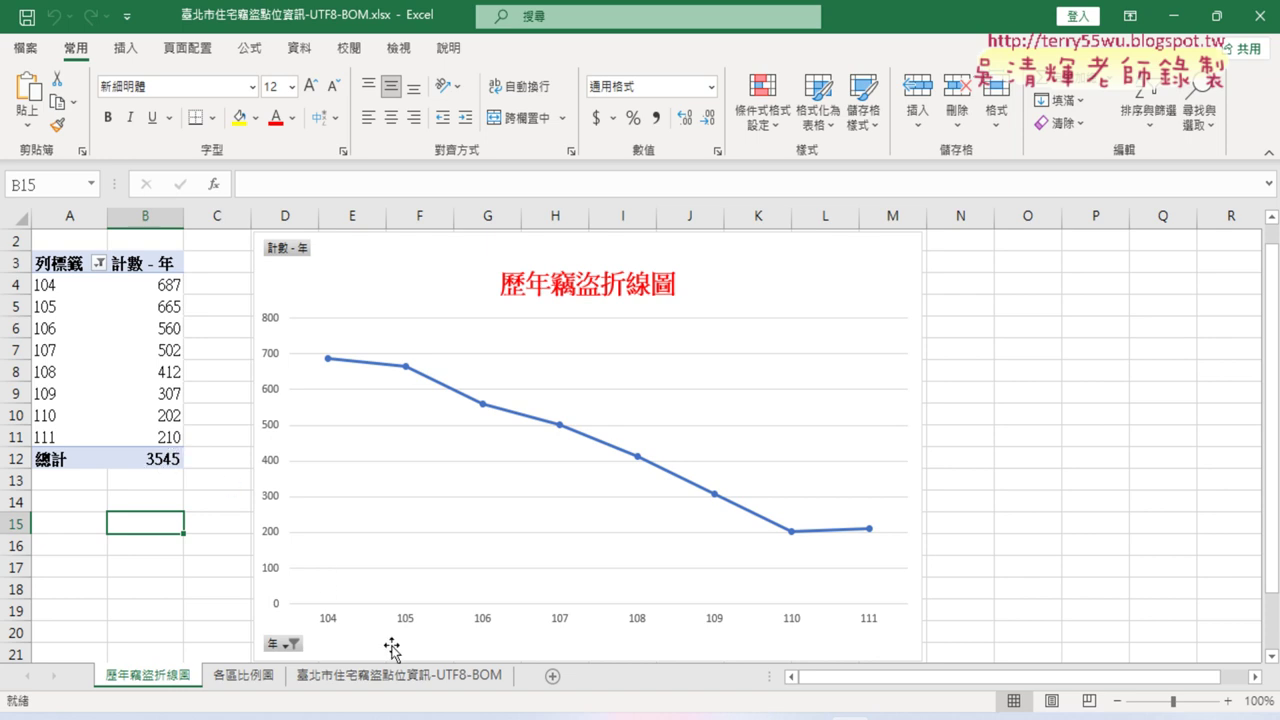
pyautogui.click(418, 676)
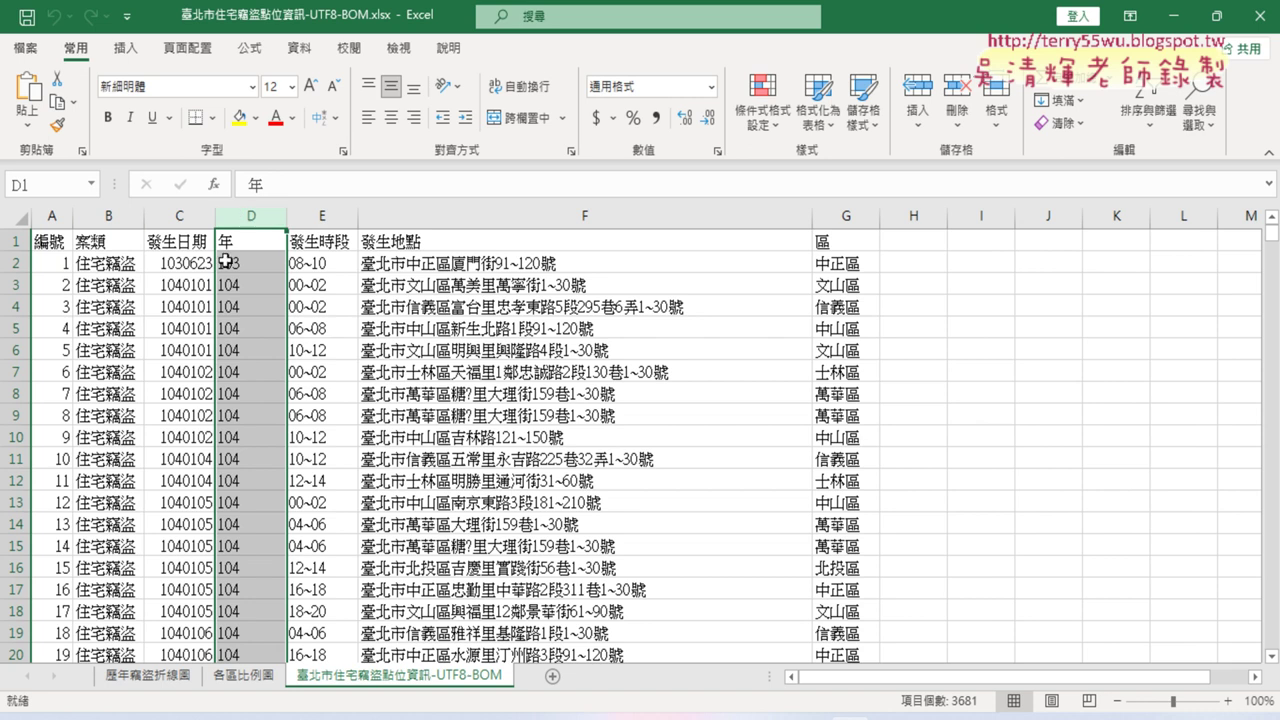
pyautogui.click(245, 264)
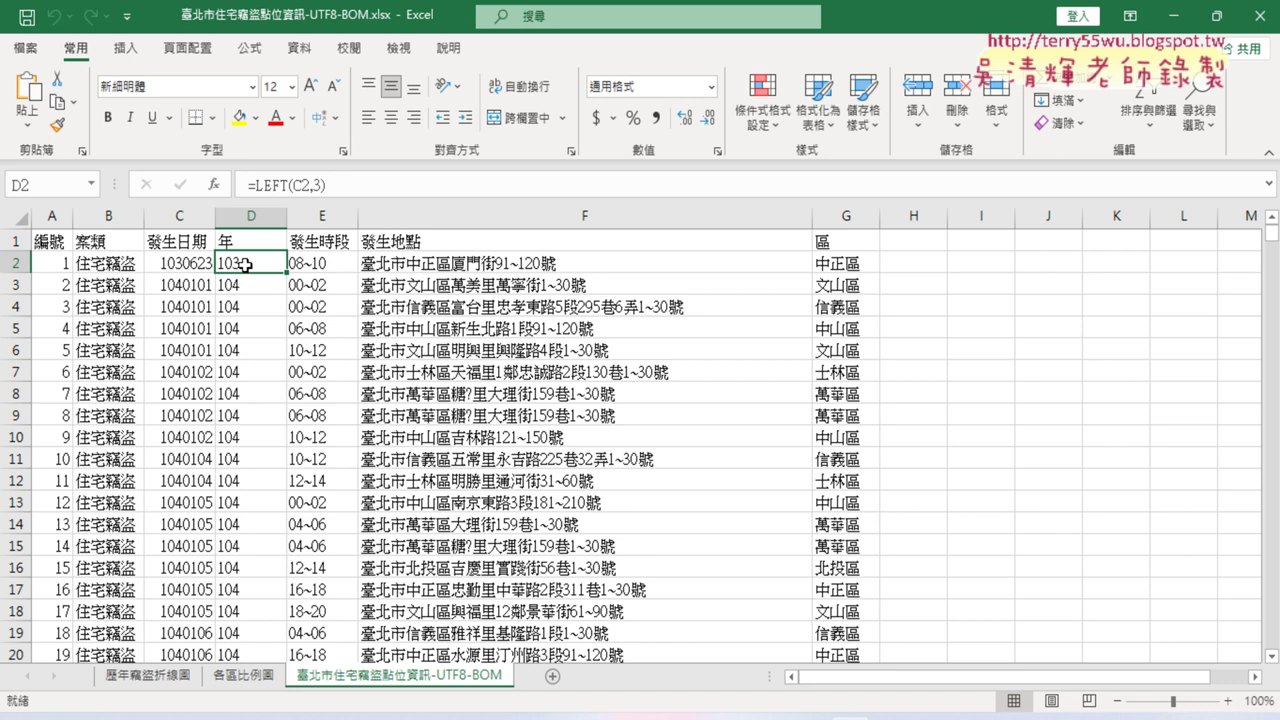
# Select cell G2 to reveal its =MID(F2,4,3) district formula
pyautogui.click(857, 266)
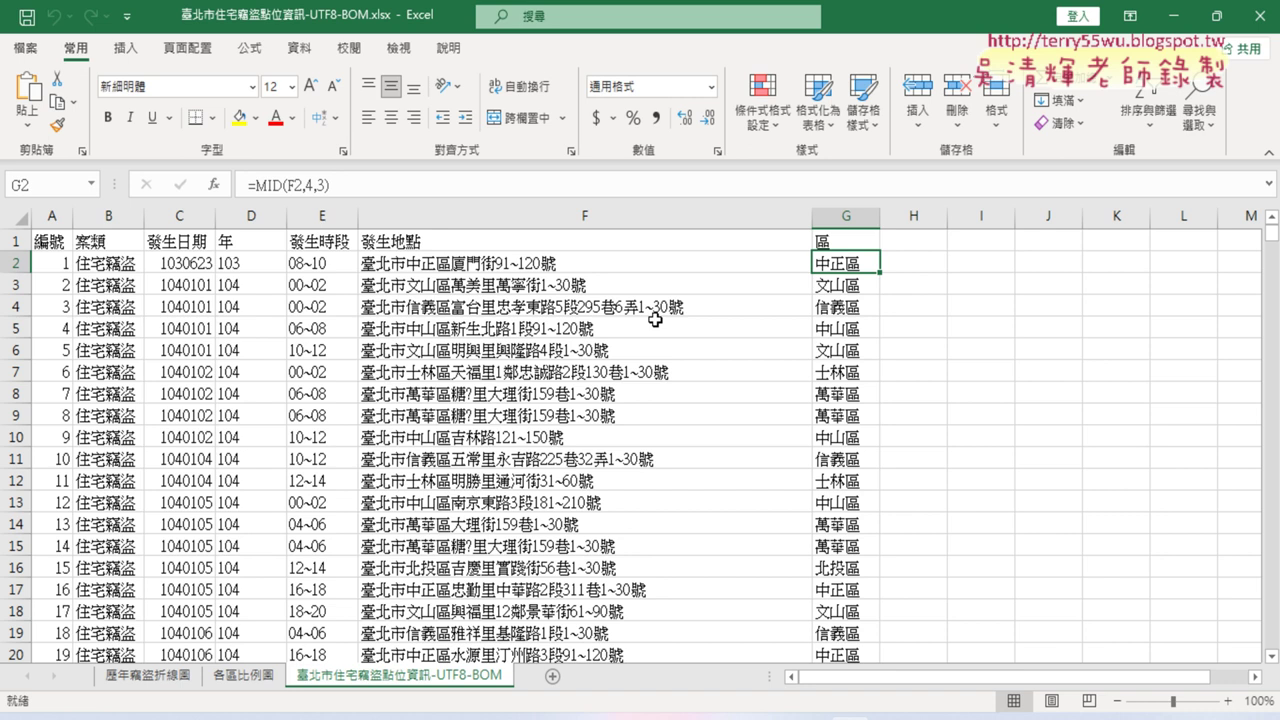
pyautogui.click(251, 216)
pyautogui.click(245, 263)
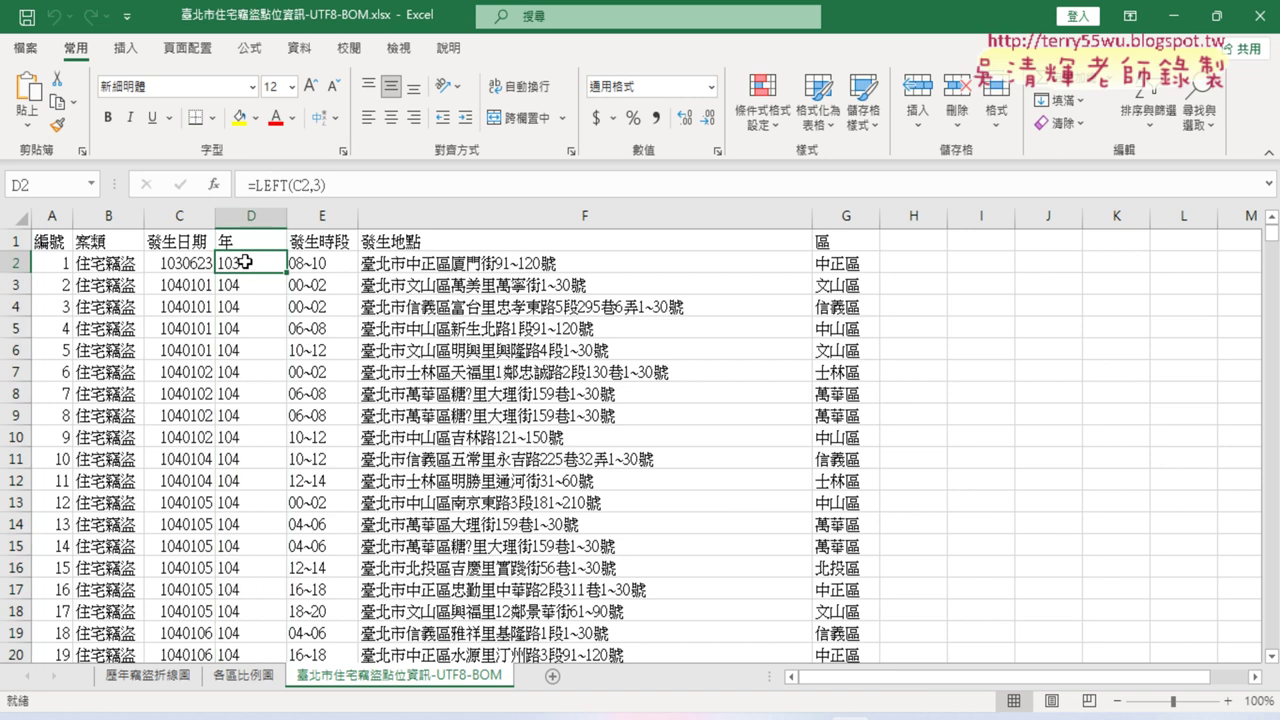
pyautogui.click(851, 264)
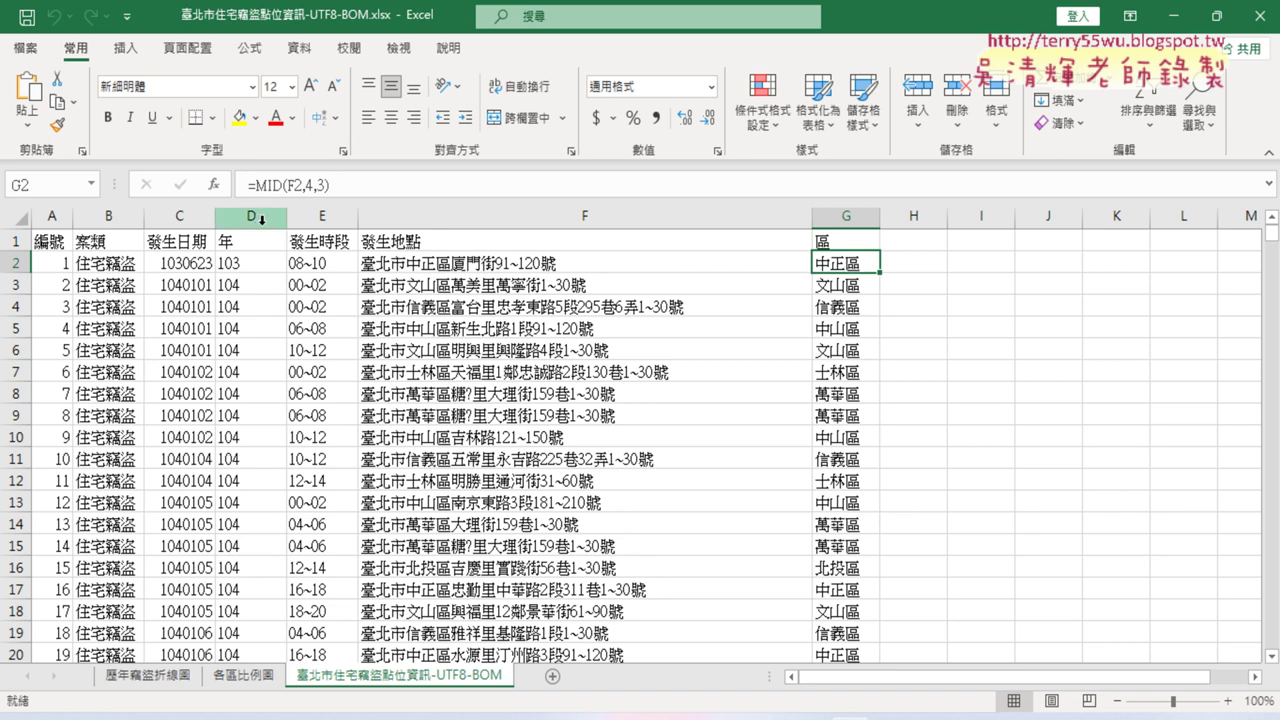
# Go via the 歷年竊盜折線圖 sheet to the 各區比例圖 pie chart sheet and deselect the chart
pyautogui.click(255, 219)
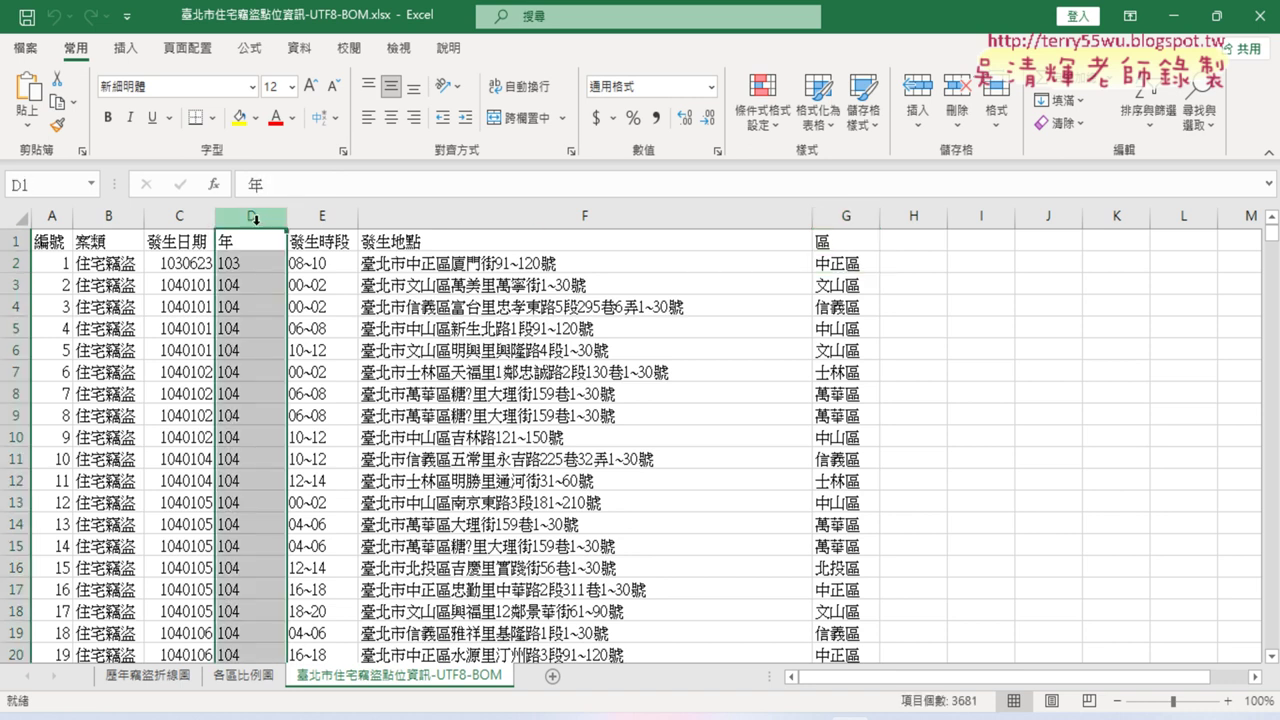
pyautogui.click(165, 677)
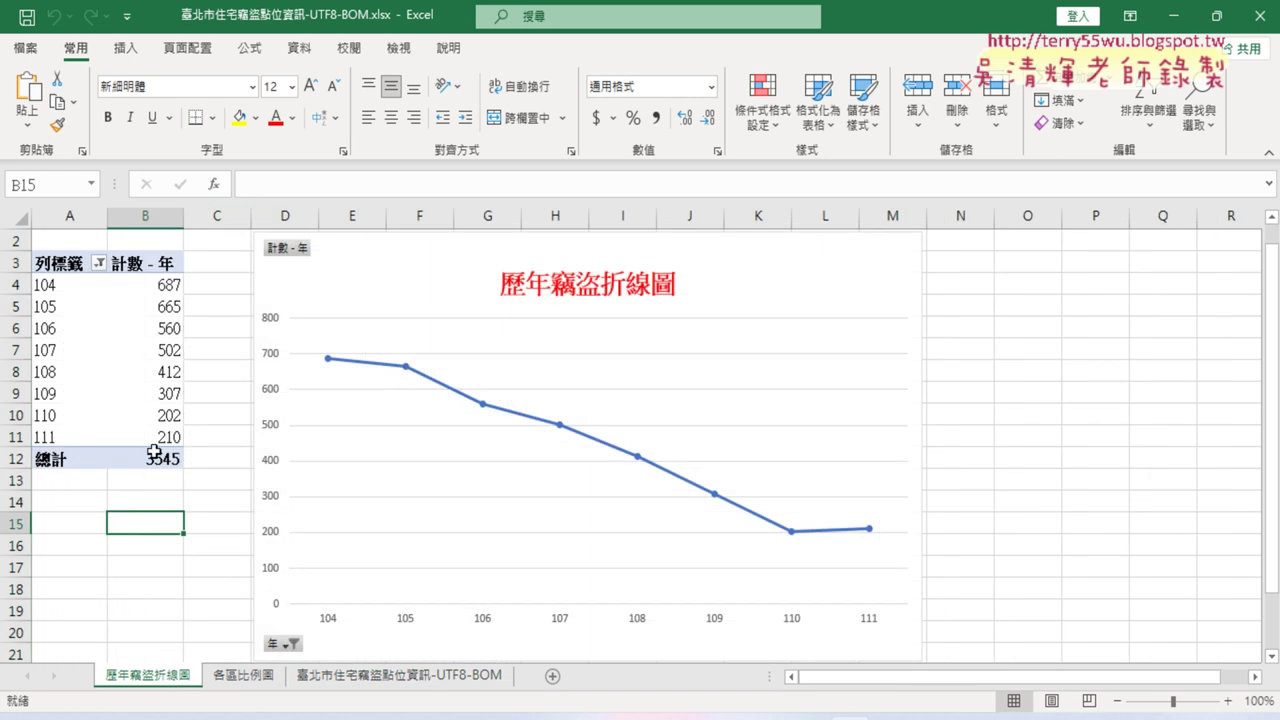
pyautogui.click(245, 677)
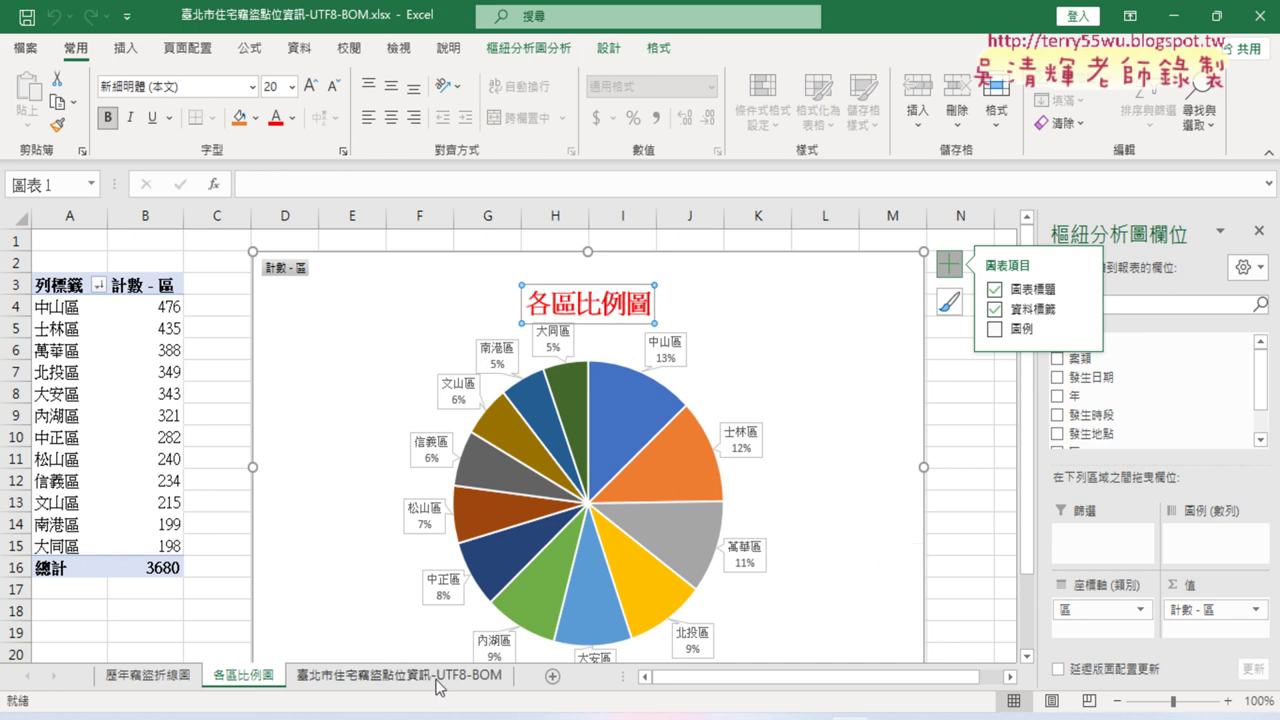
pyautogui.click(971, 421)
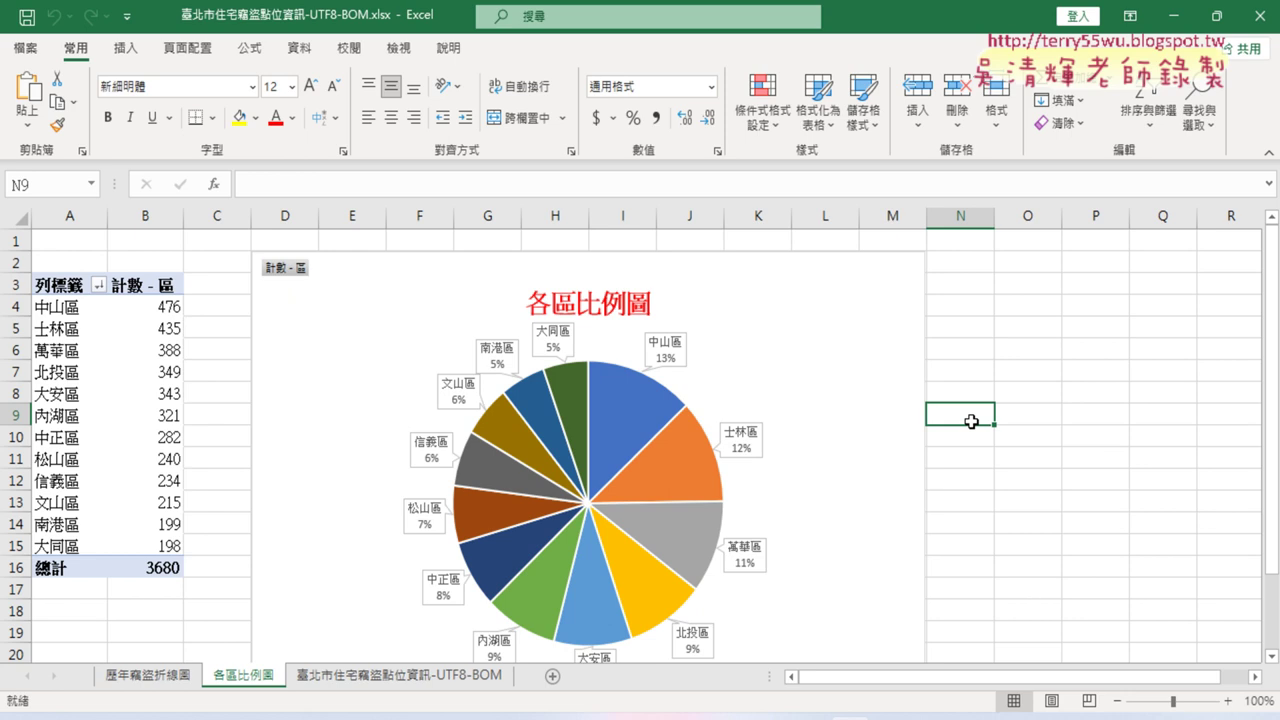
pyautogui.click(135, 307)
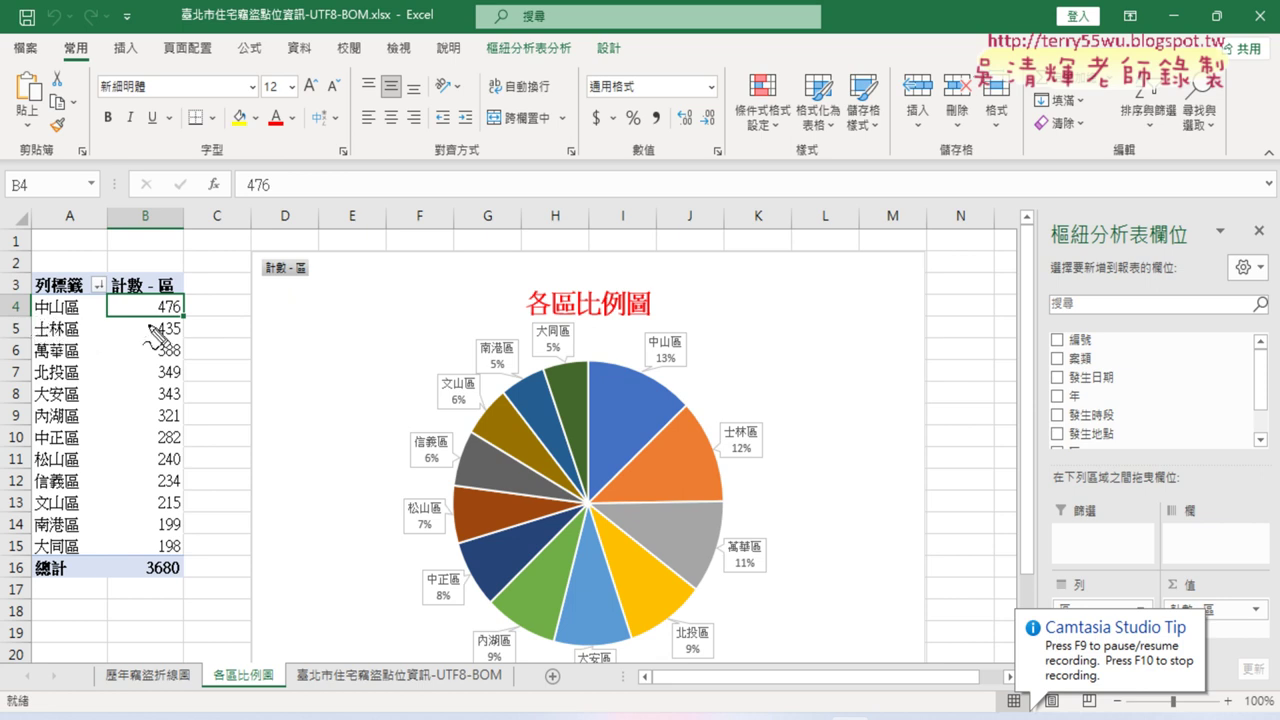
pyautogui.moveTo(186, 324)
pyautogui.mouseDown()
pyautogui.moveTo(110, 323)
pyautogui.moveTo(108, 297)
pyautogui.mouseUp()
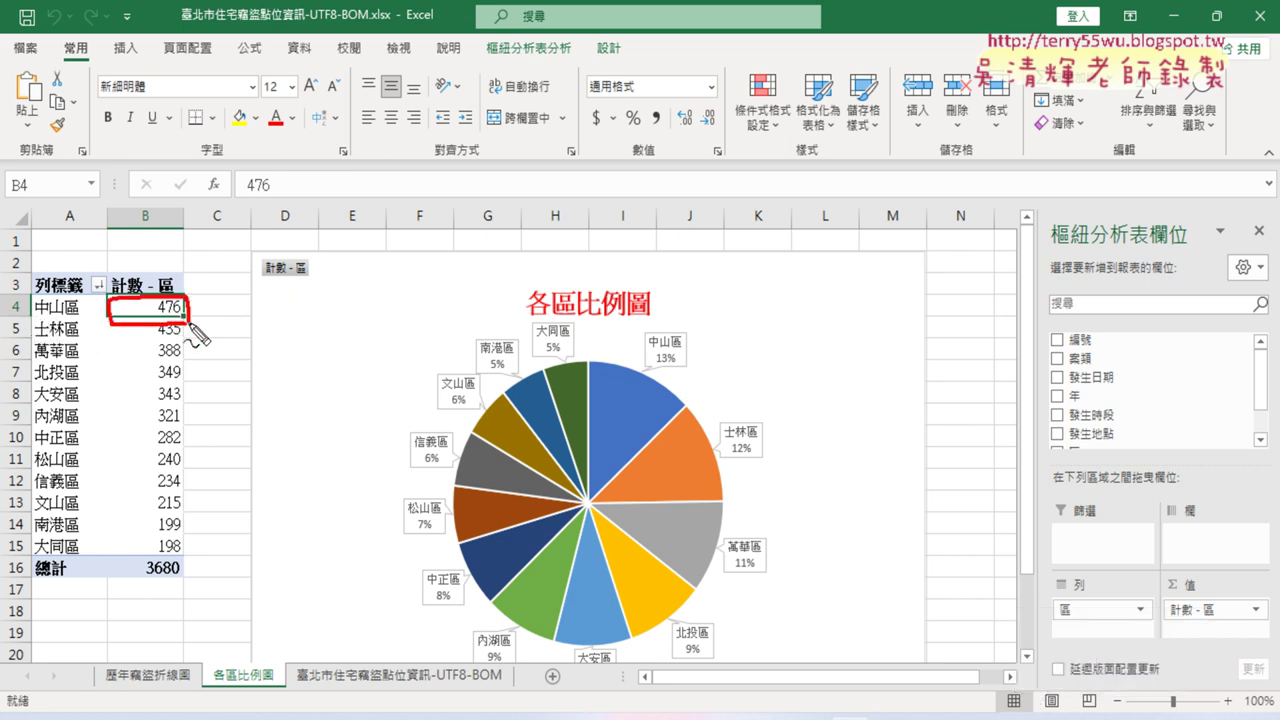
pyautogui.moveTo(250, 277); pyautogui.dragTo(186, 318)
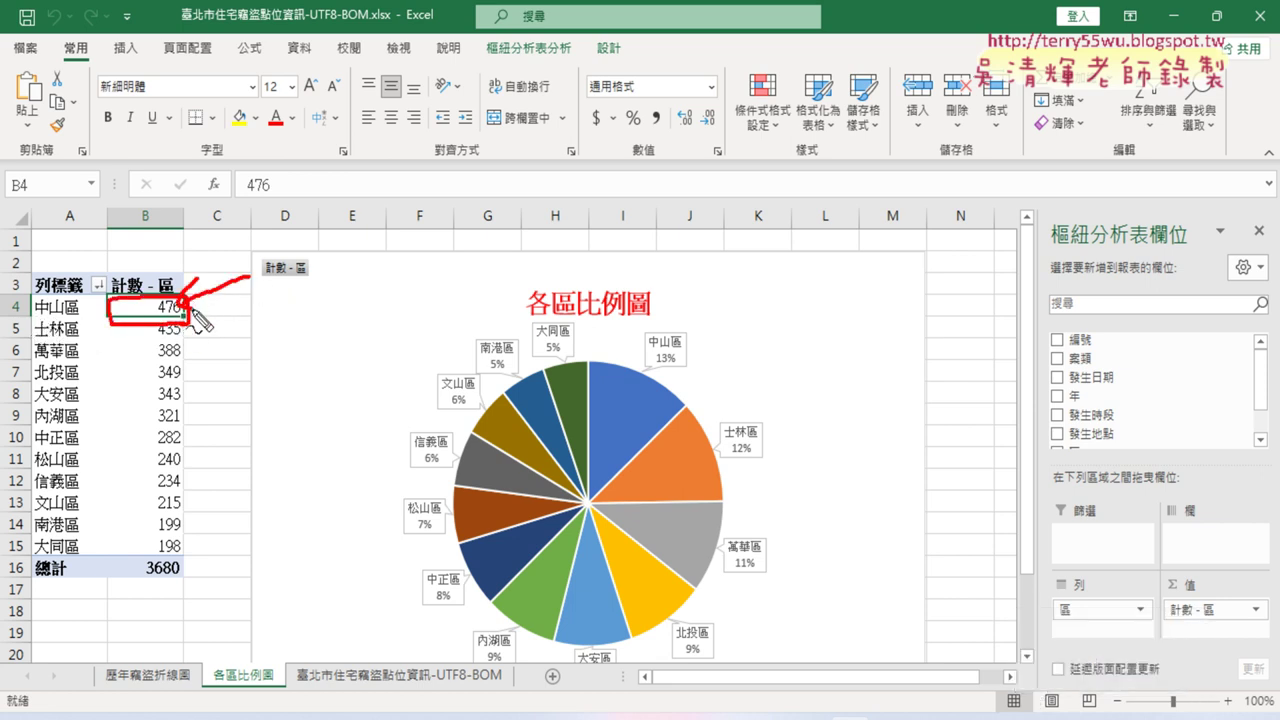
pyautogui.moveTo(244, 660); pyautogui.dragTo(213, 667)
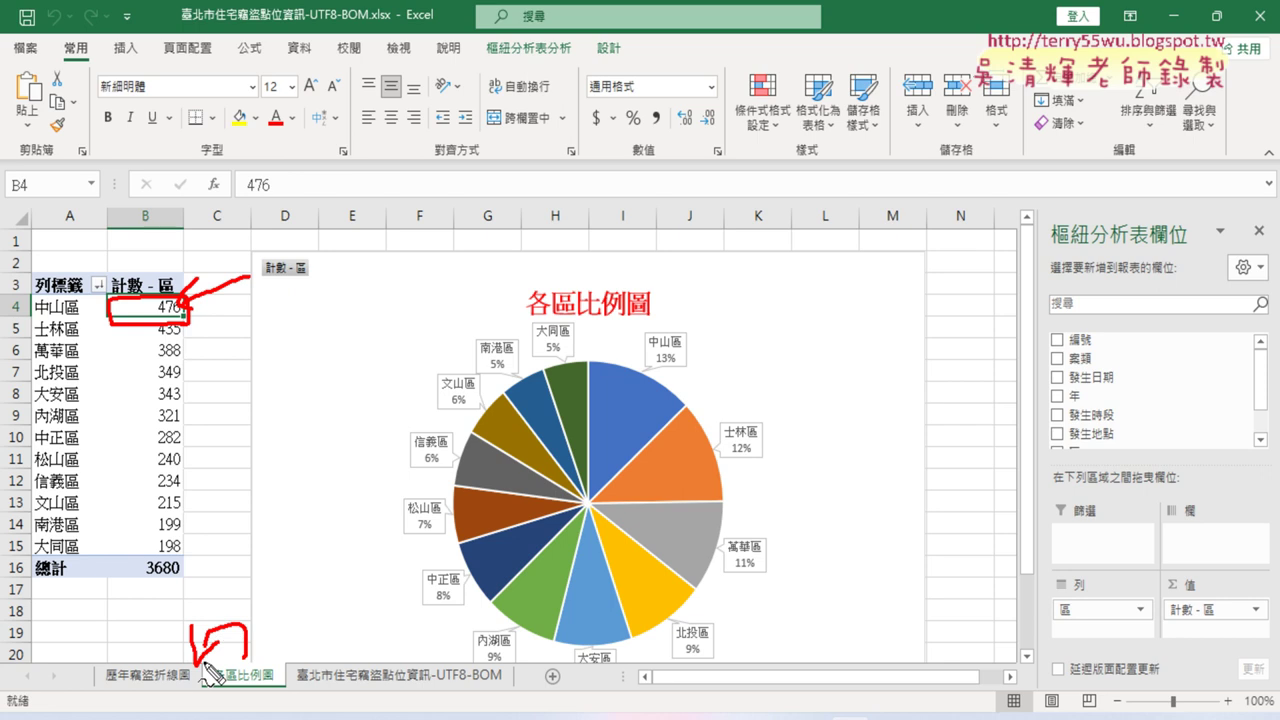
pyautogui.moveTo(205, 668); pyautogui.dragTo(212, 668)
pyautogui.press('Escape')
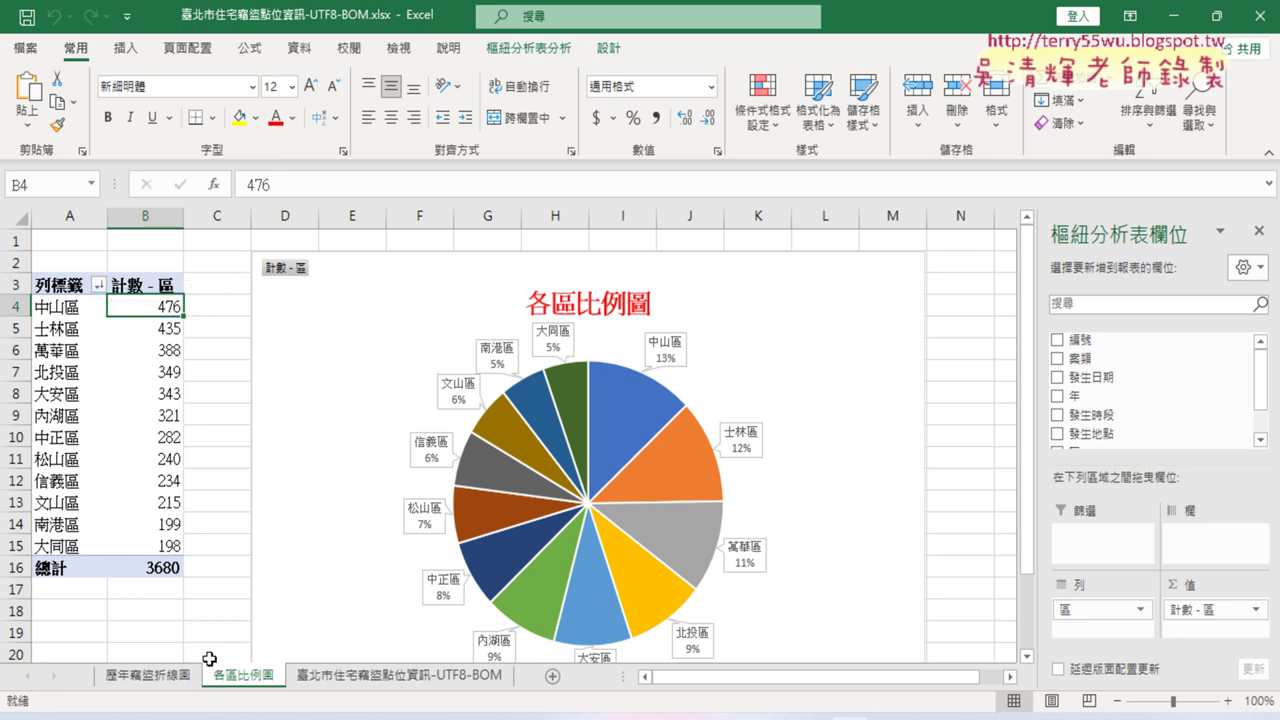
# Drill into 中山區's 476 count to create the 工作表5 detail sheet, annotating the new tab
pyautogui.doubleClick(138, 307)
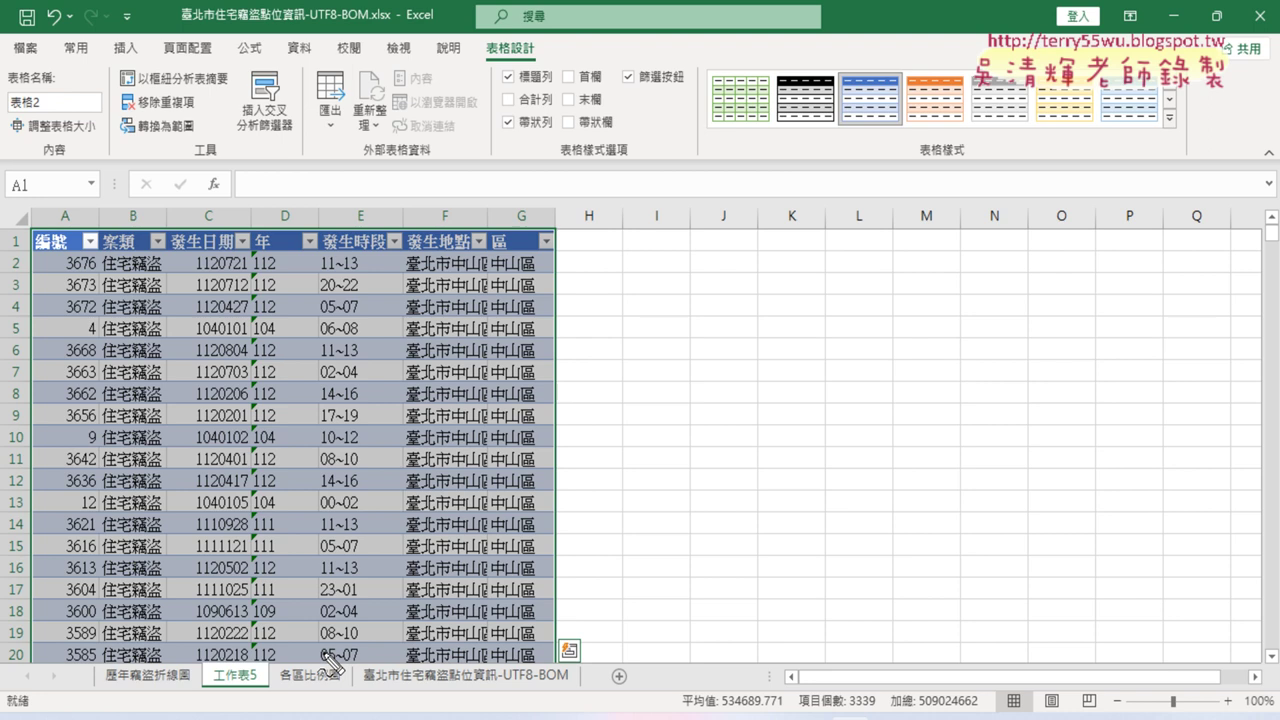
pyautogui.moveTo(320, 664)
pyautogui.mouseDown()
pyautogui.moveTo(294, 603)
pyautogui.moveTo(220, 658)
pyautogui.moveTo(246, 652)
pyautogui.mouseUp()
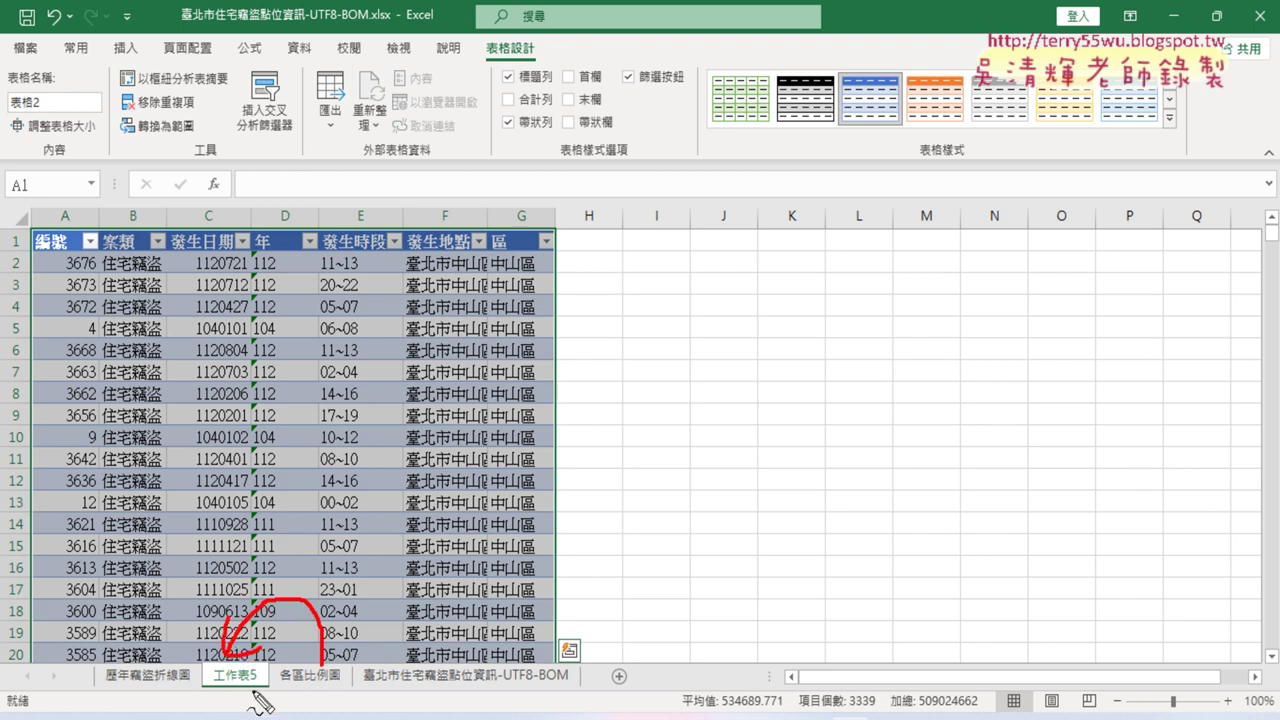
pyautogui.moveTo(252, 697)
pyautogui.mouseDown()
pyautogui.moveTo(208, 697)
pyautogui.moveTo(285, 668)
pyautogui.moveTo(234, 702)
pyautogui.mouseUp()
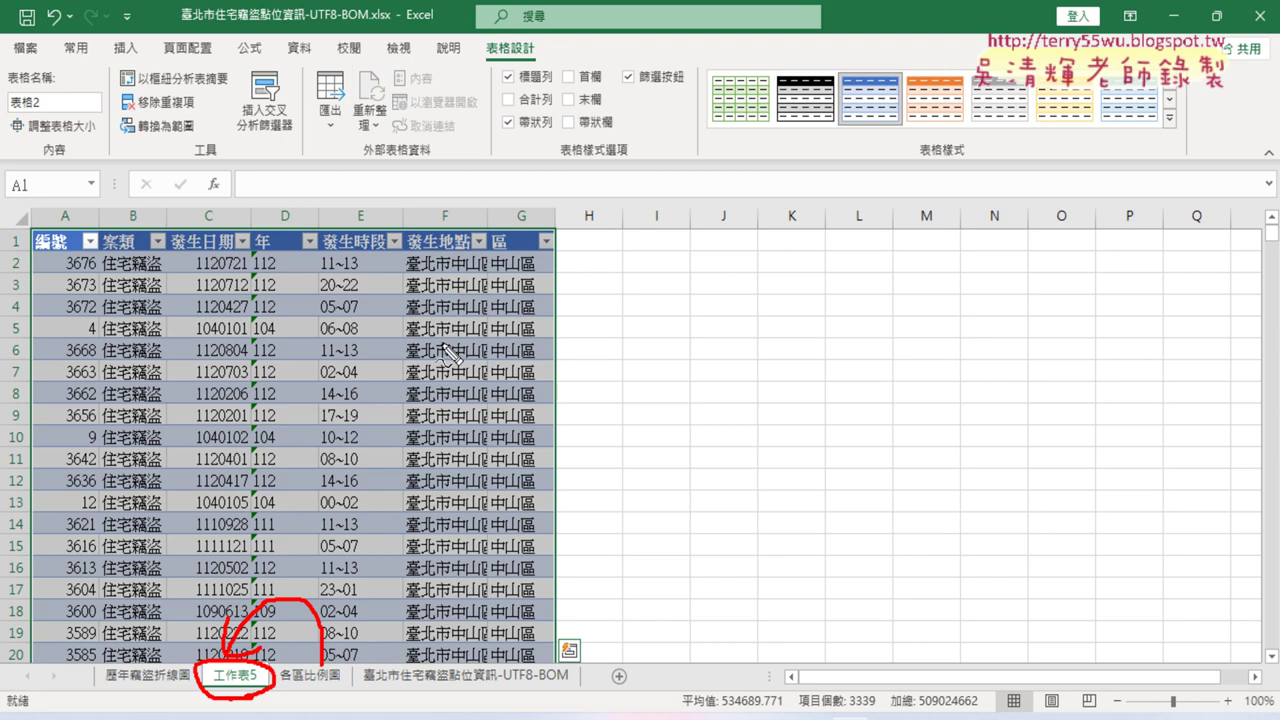
pyautogui.press('Escape')
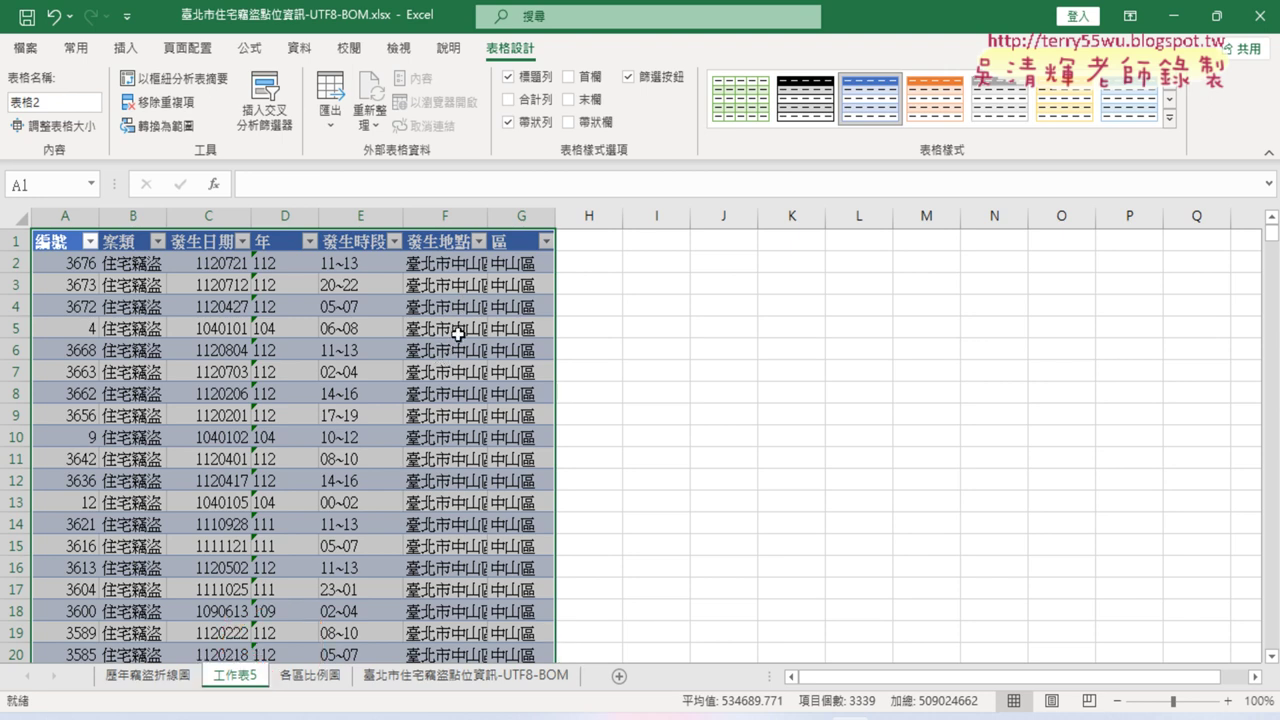
# Confirm the table ends at row 477, then autofit column F so full addresses show
pyautogui.click(54, 244)
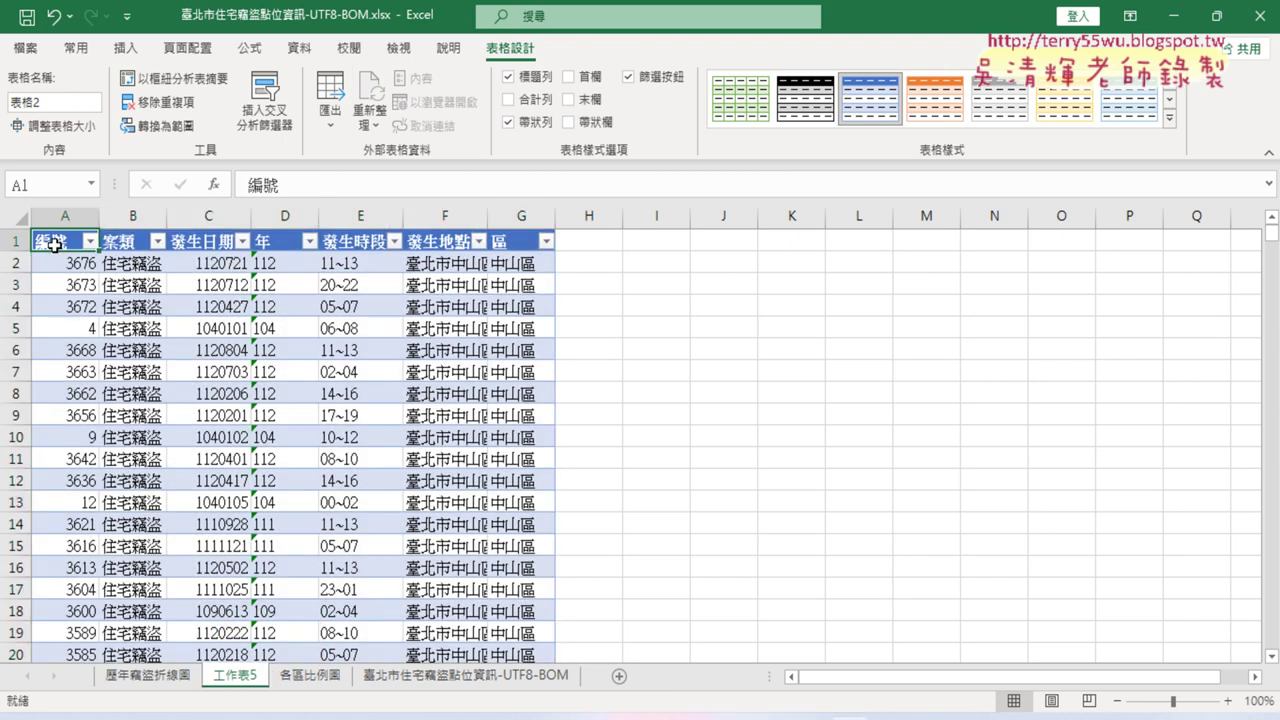
pyautogui.hotkey('ctrl', 'Down')
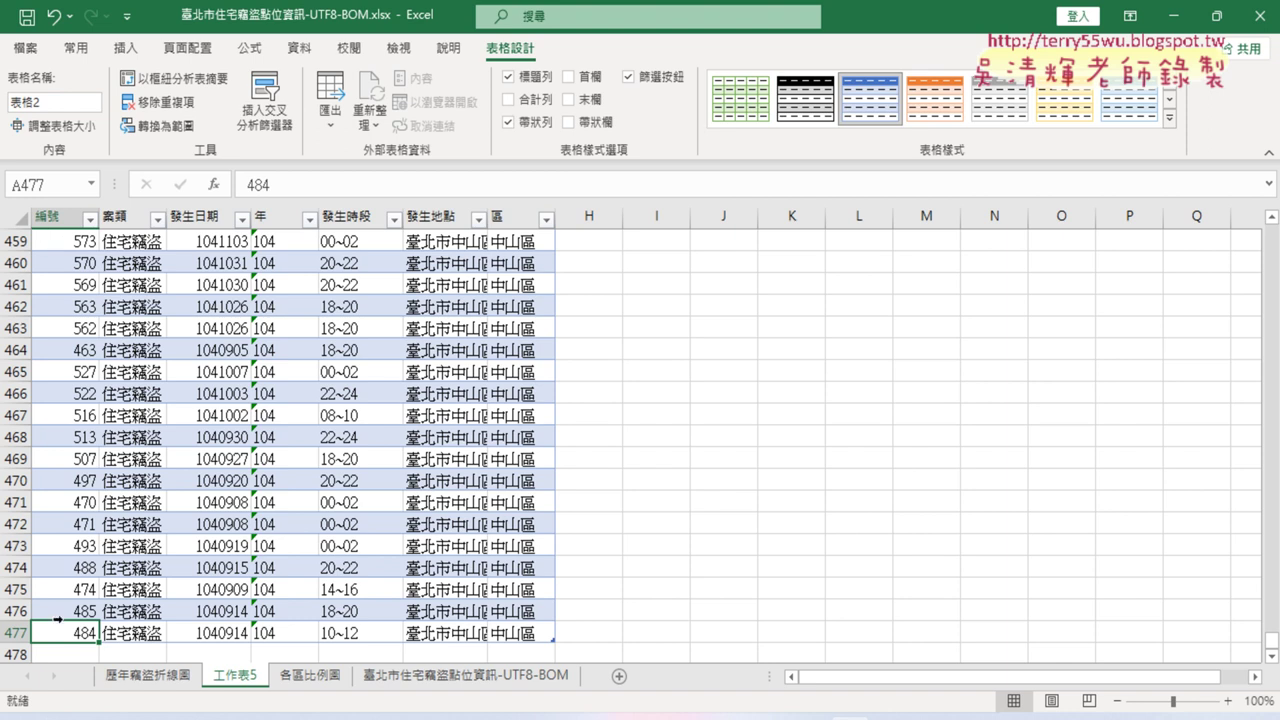
pyautogui.click(14, 632)
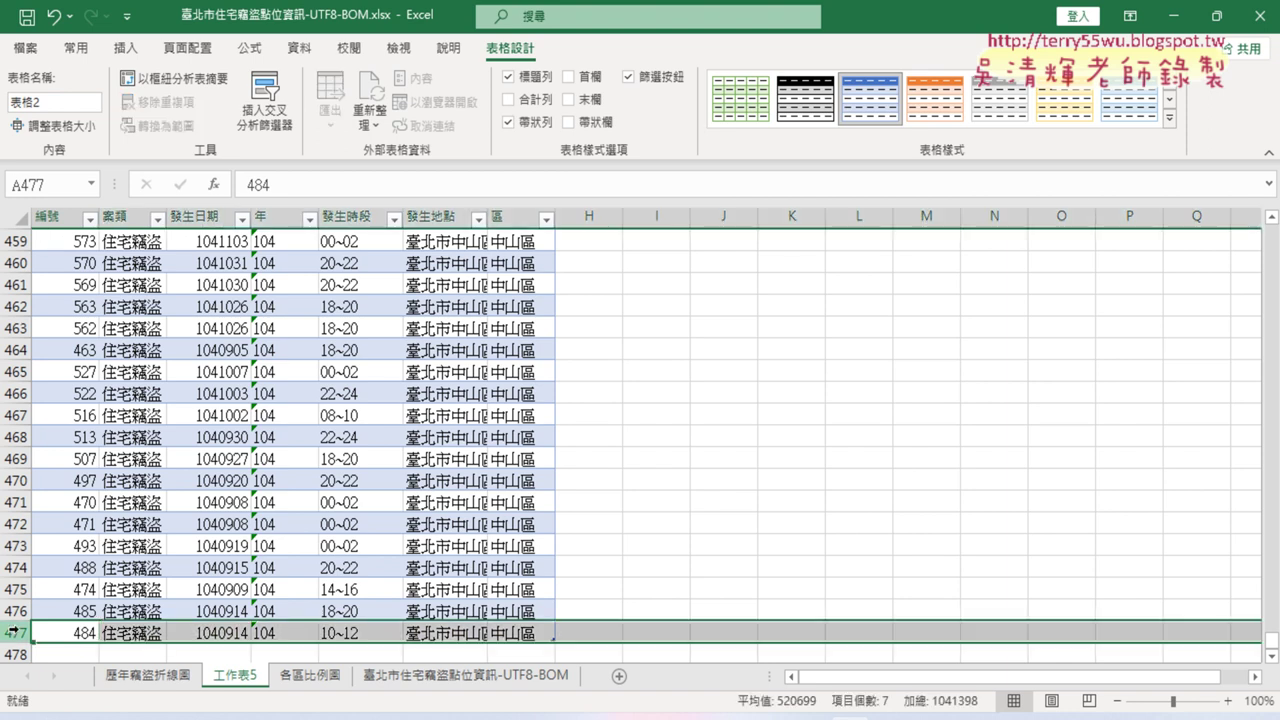
pyautogui.hotkey('ctrl', 'Home')
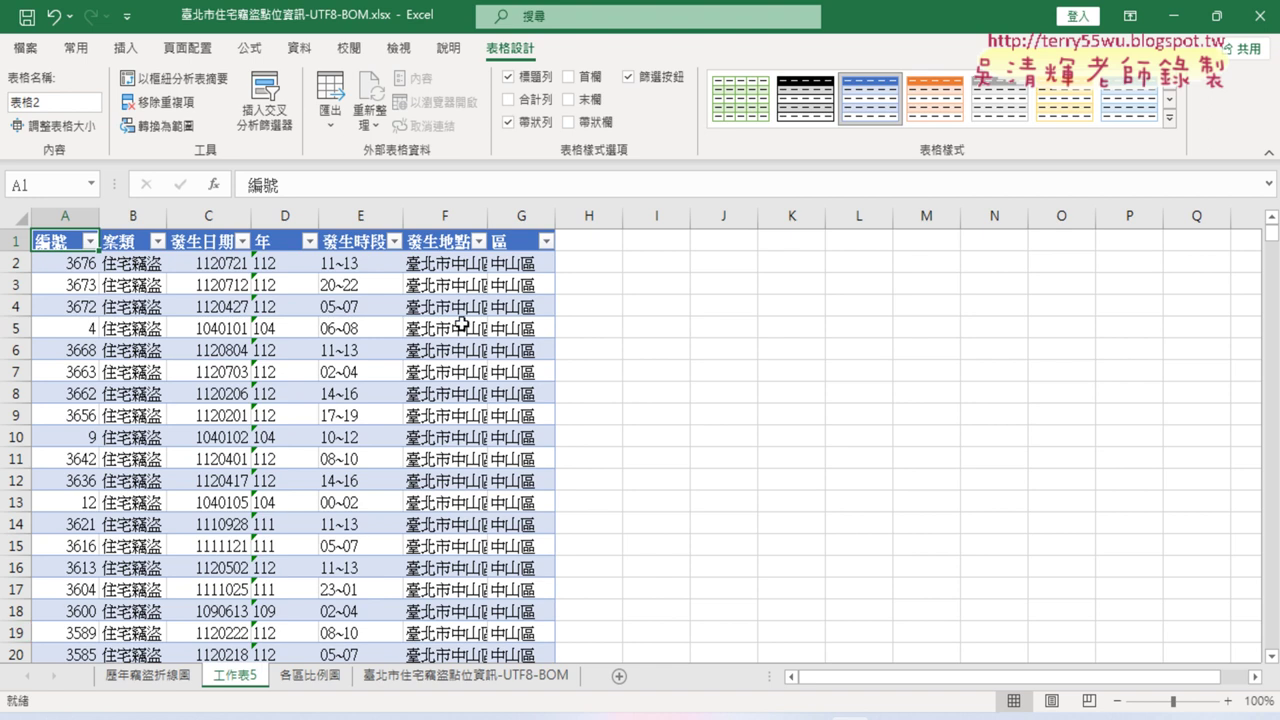
pyautogui.scroll(-5, 481, 357)
pyautogui.scroll(-3, 481, 357)
pyautogui.click(512, 214)
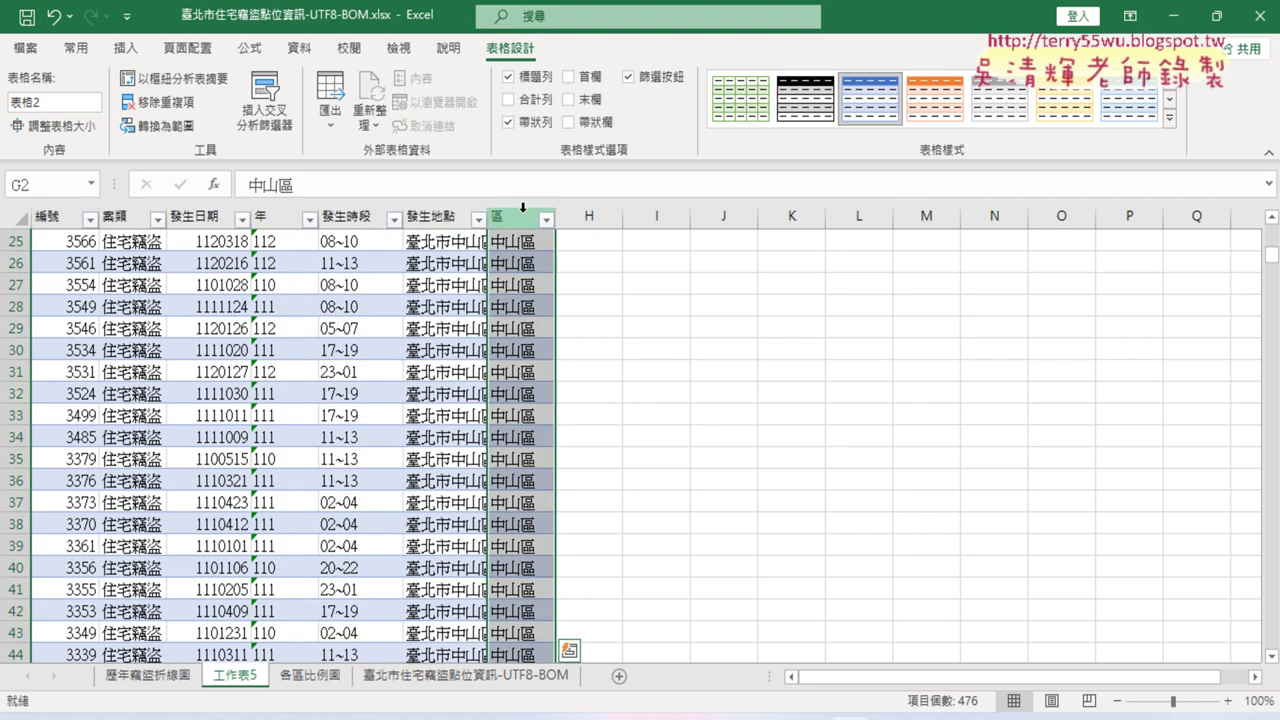
pyautogui.scroll(6, 512, 218)
pyautogui.scroll(2, 512, 218)
pyautogui.doubleClick(487, 216)
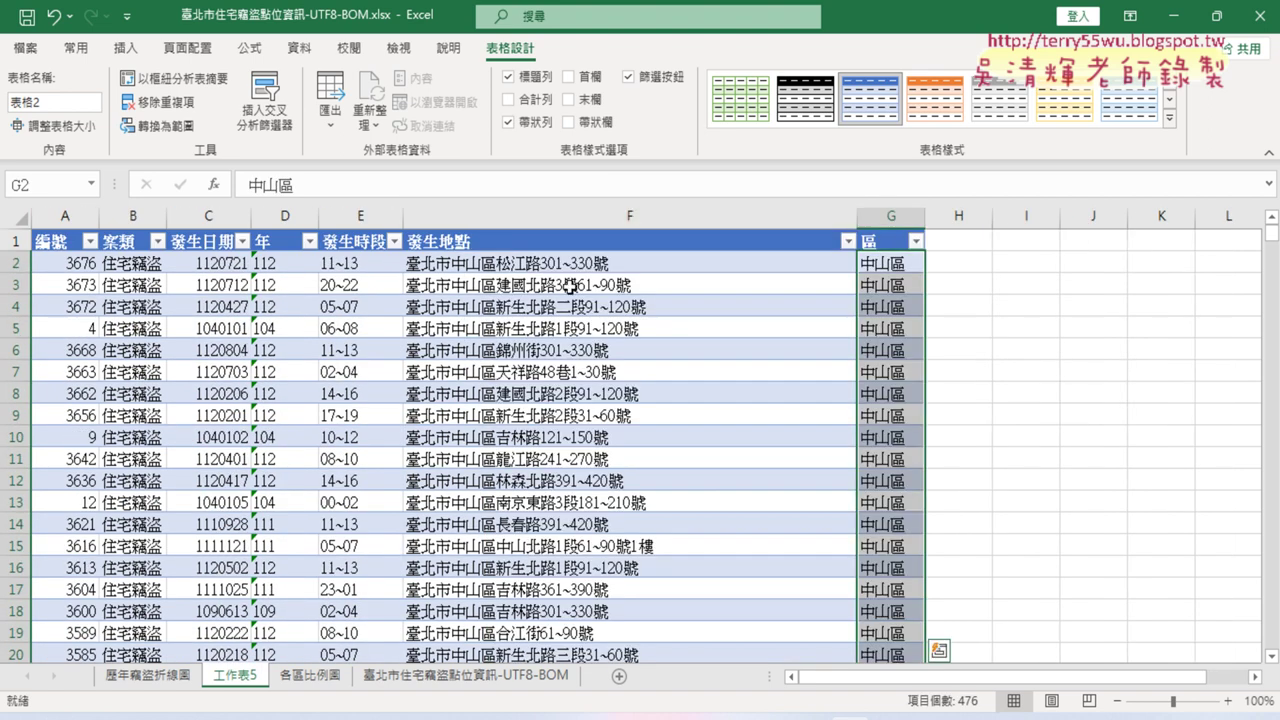
pyautogui.click(886, 216)
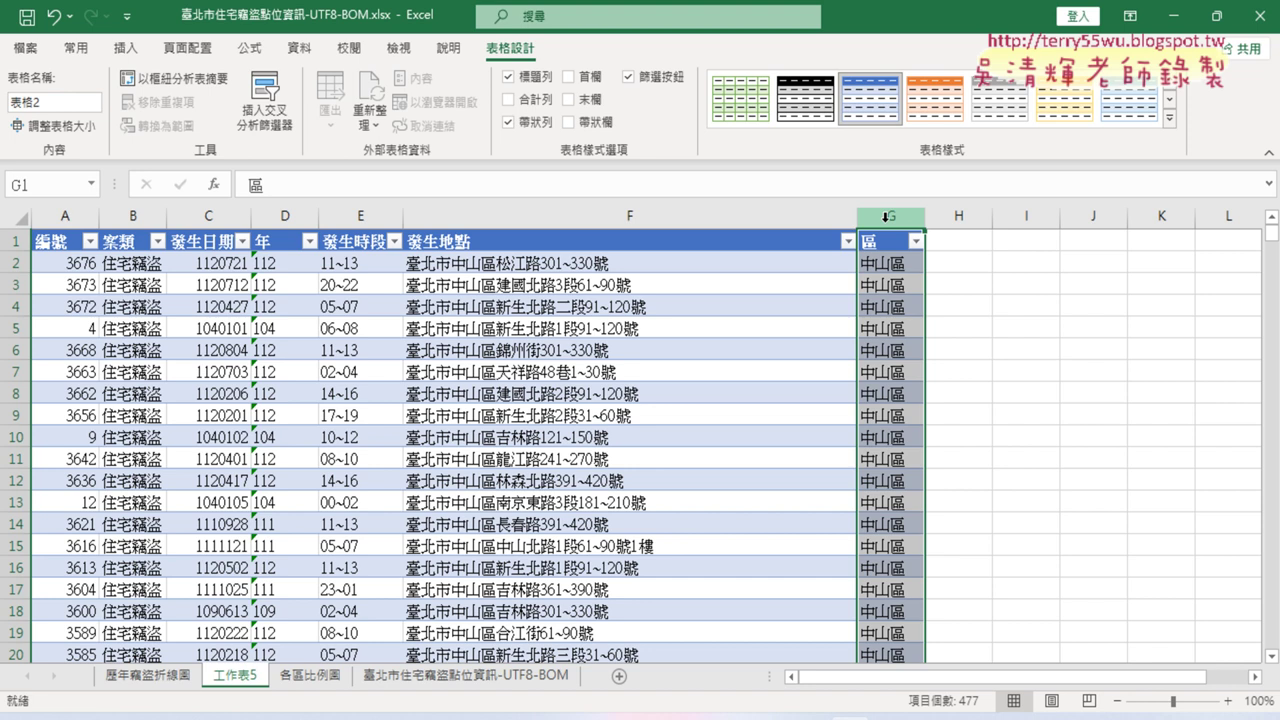
# Delete the 工作表5 sheet, then select year 104's count of 687 on 歷年竊盜折線圖
pyautogui.rightClick(240, 678)
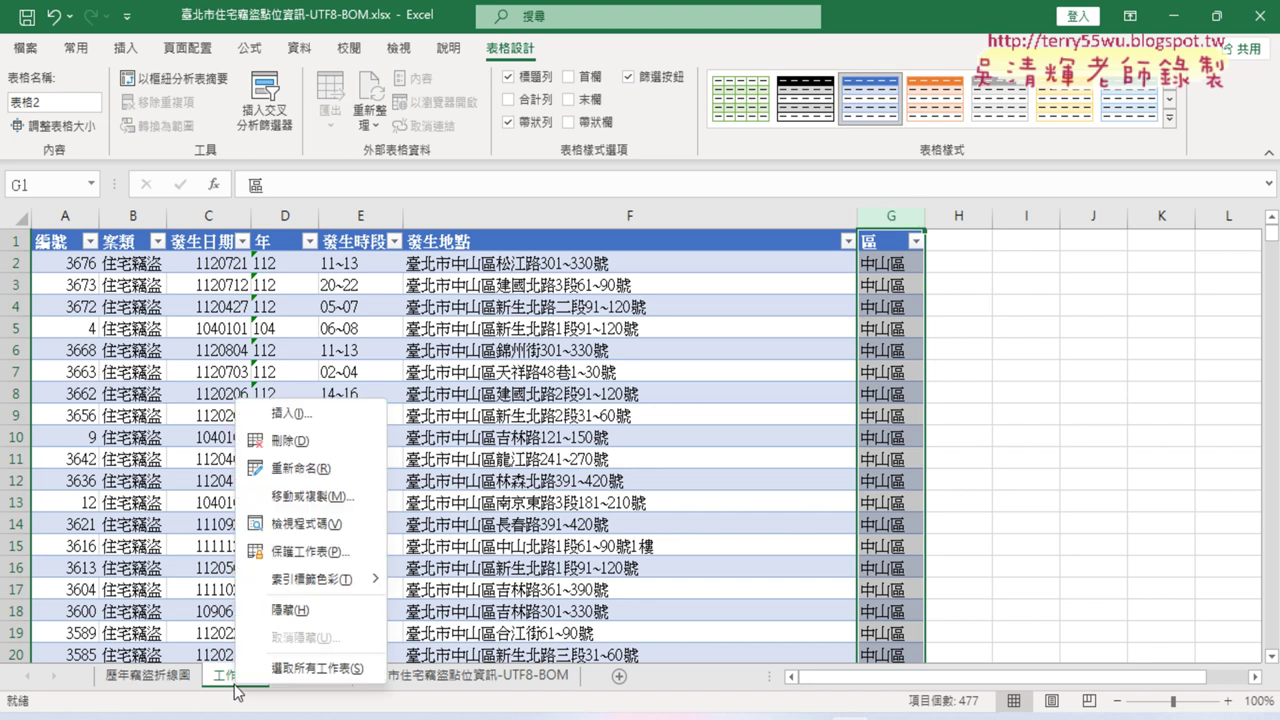
pyautogui.click(290, 438)
pyautogui.click(604, 416)
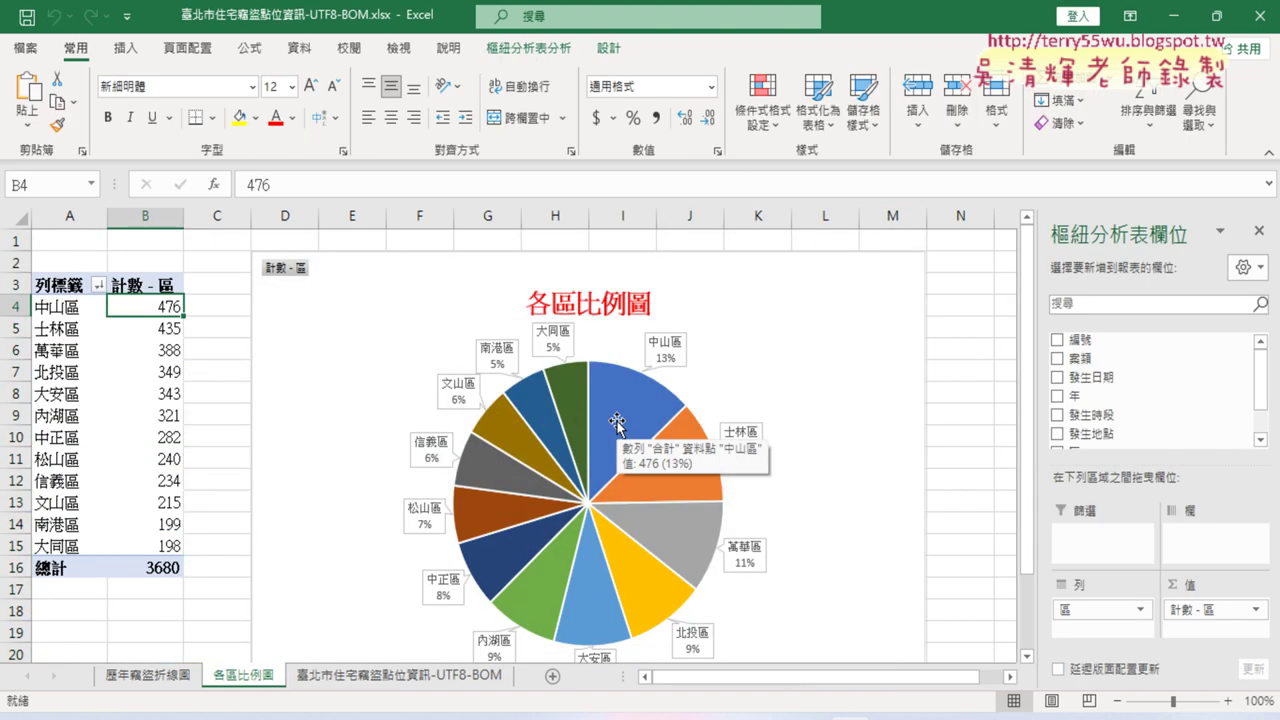
pyautogui.click(163, 330)
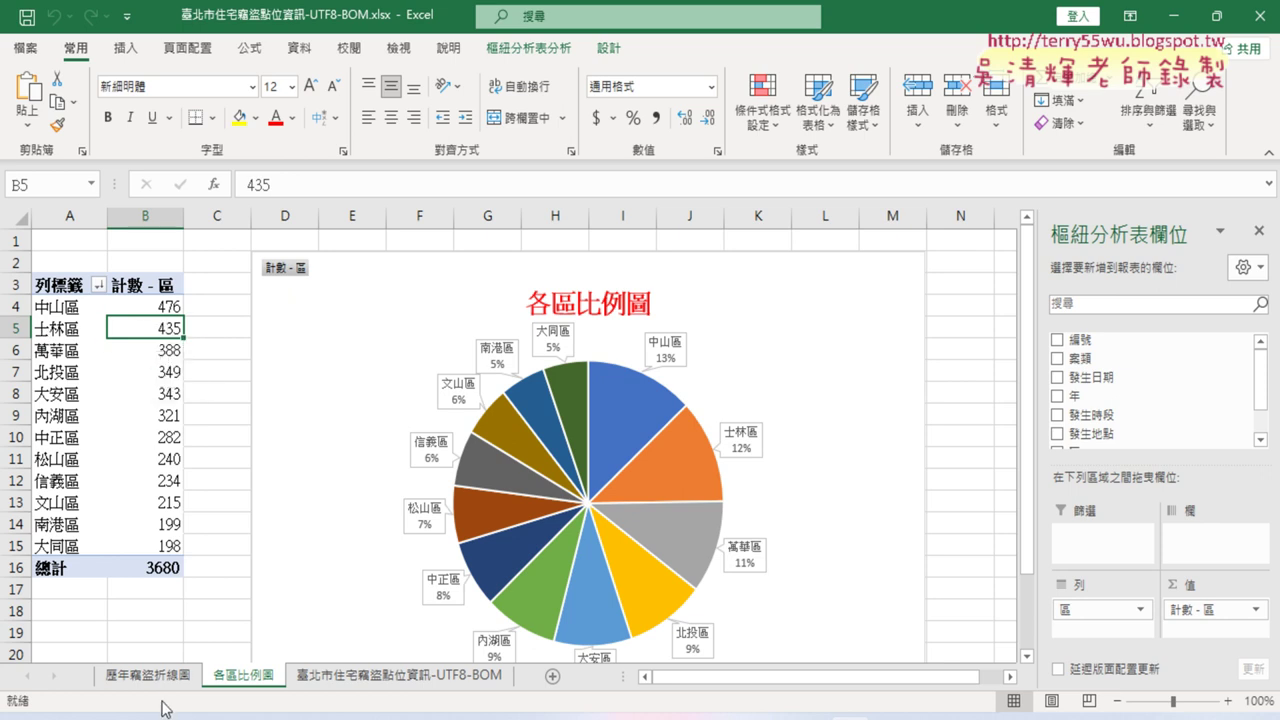
pyautogui.click(143, 670)
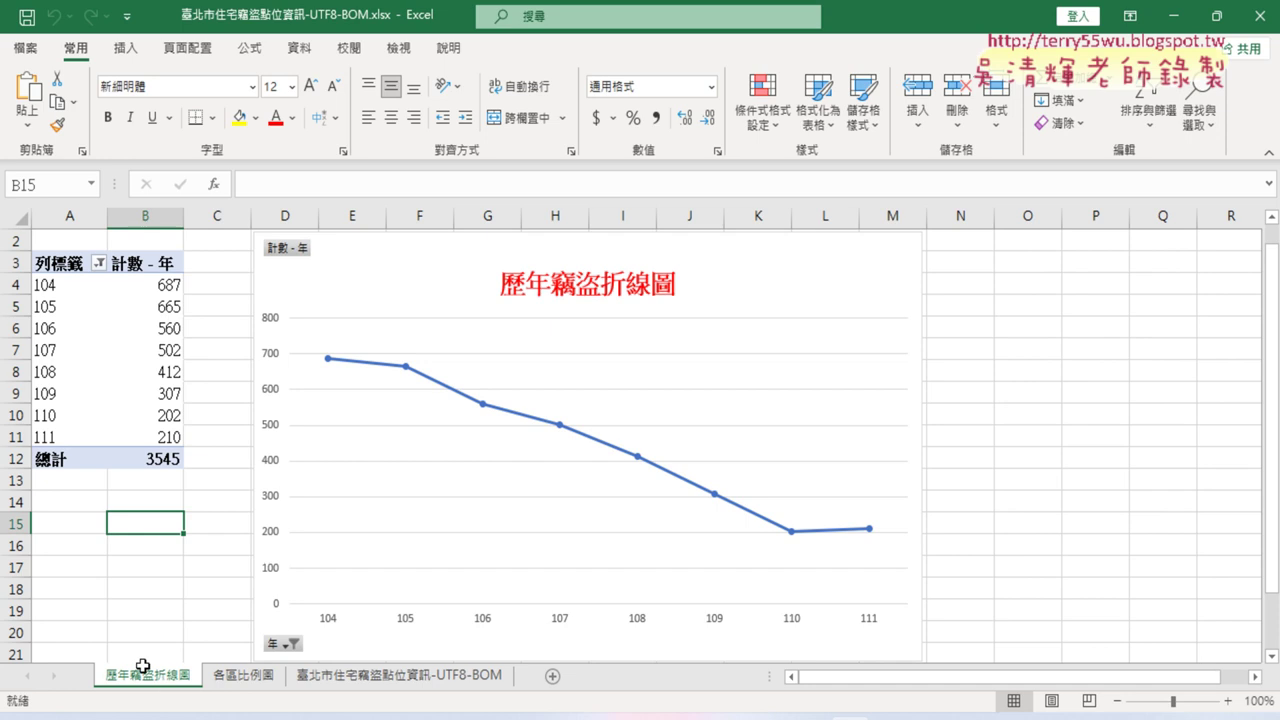
pyautogui.click(160, 287)
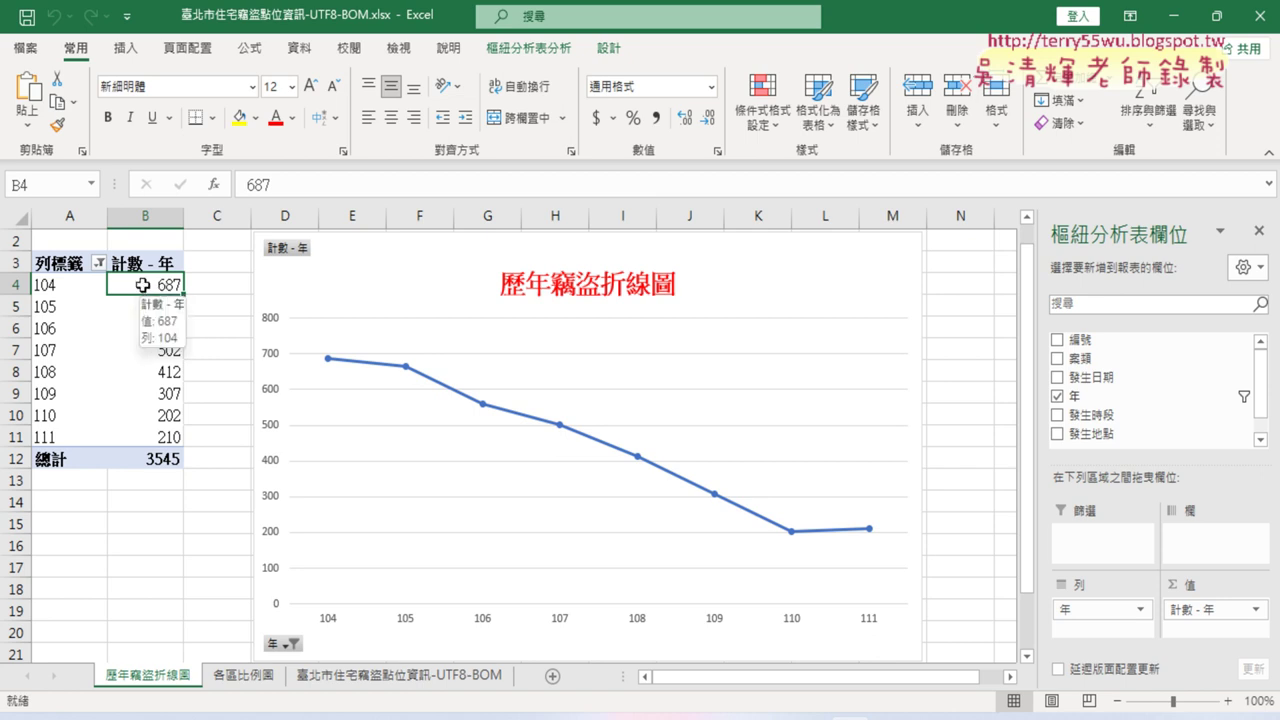
# Drill into year 104's count of 687 and review its records on 工作表6
pyautogui.doubleClick(143, 285)
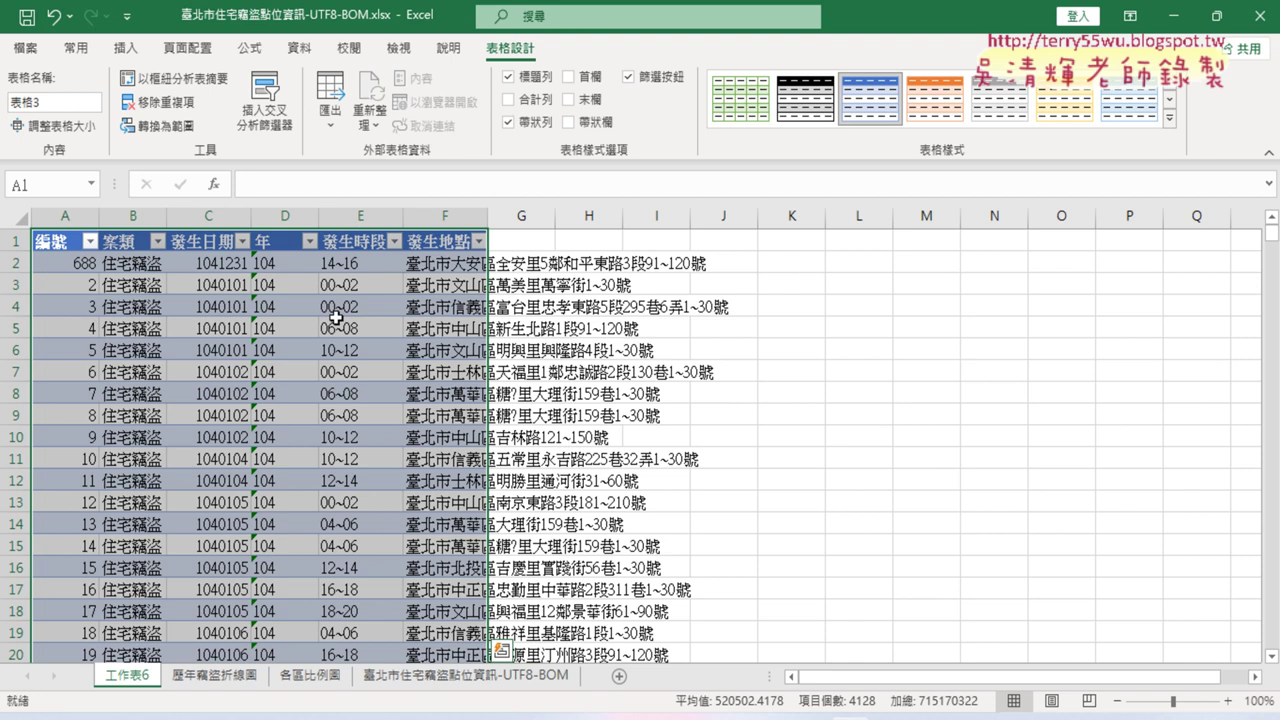
pyautogui.click(284, 221)
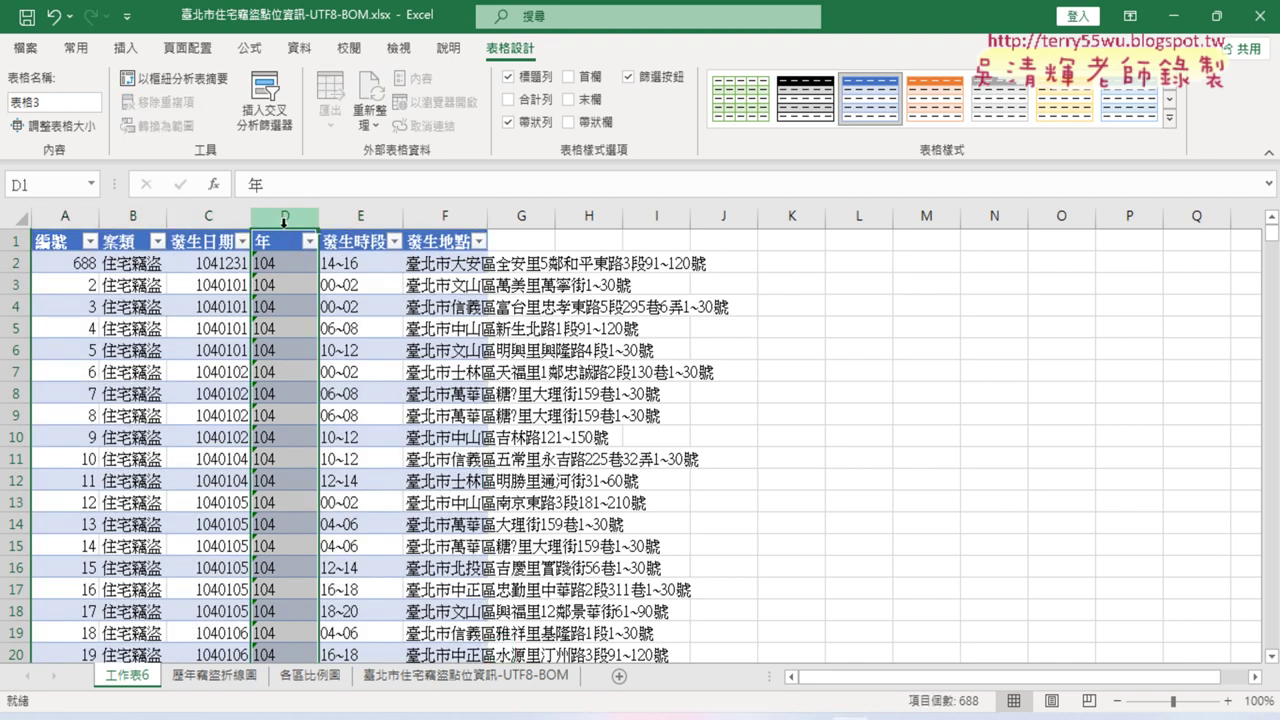
pyautogui.scroll(-4, 280, 330)
pyautogui.scroll(-7, 280, 330)
pyautogui.scroll(-4, 280, 331)
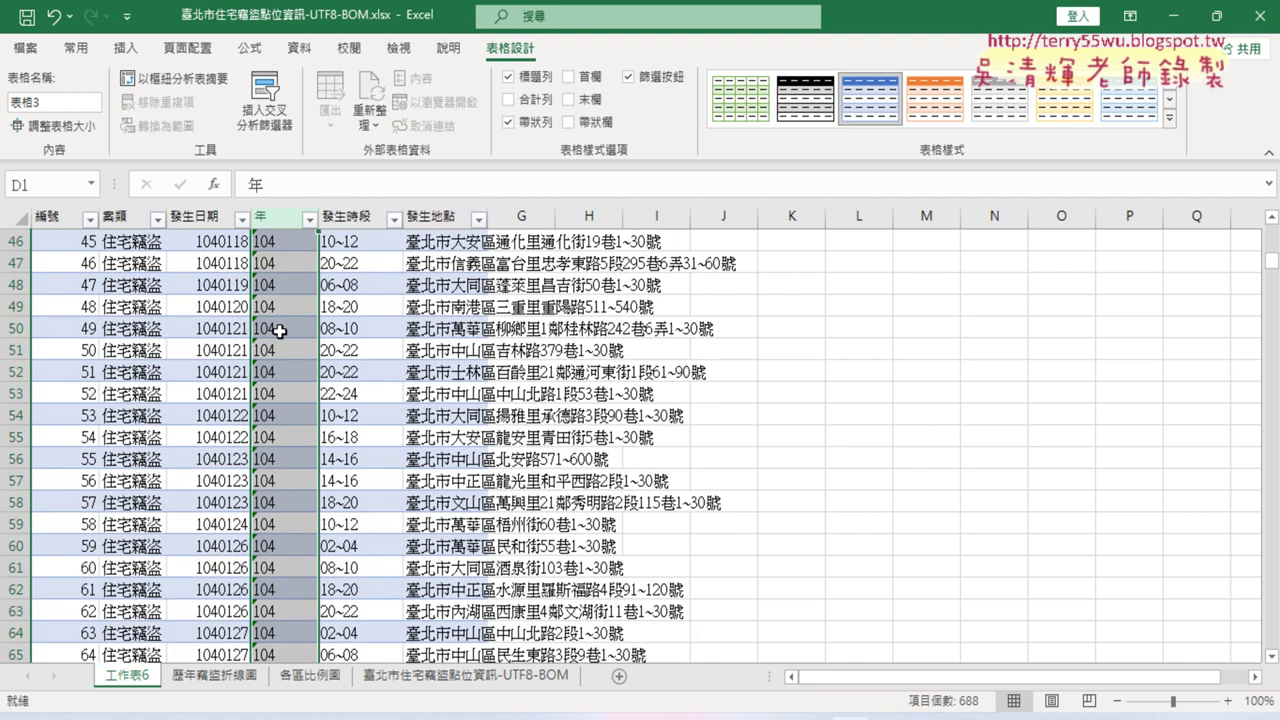
# Delete the 工作表6 sheet and return to the 各區比例圖 pie chart sheet
pyautogui.rightClick(128, 678)
pyautogui.click(186, 437)
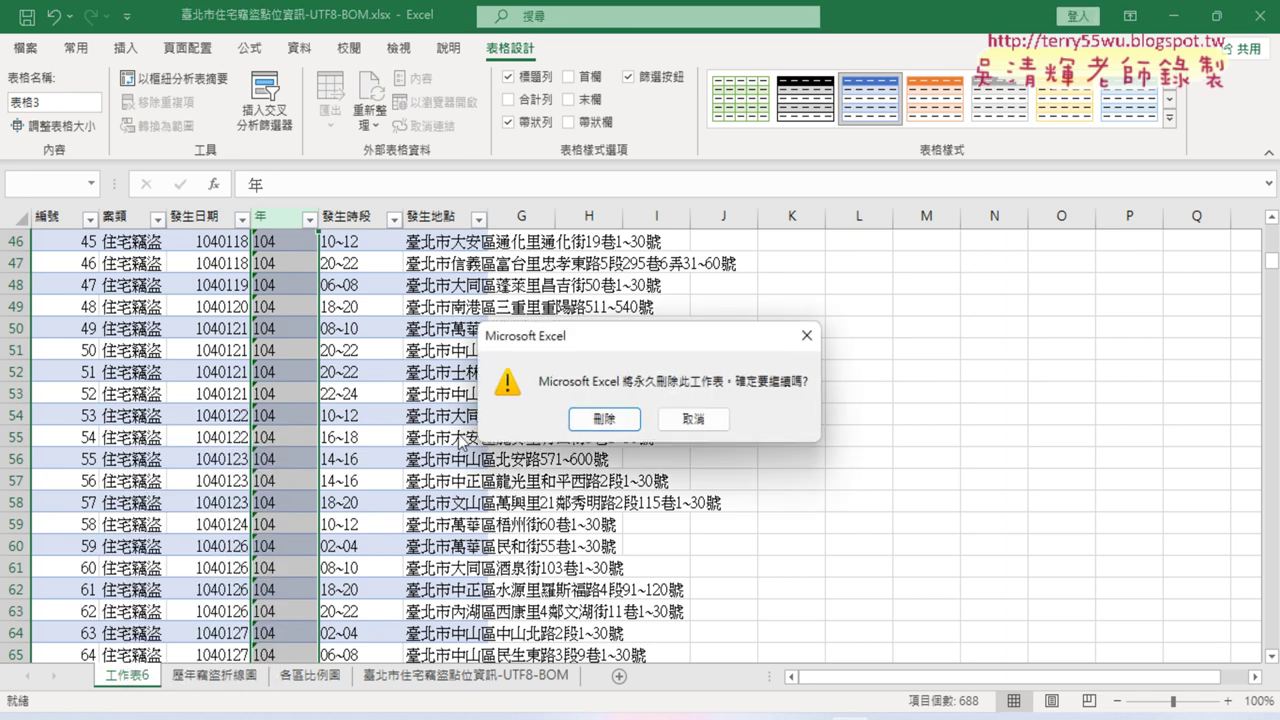
pyautogui.click(604, 418)
pyautogui.click(245, 678)
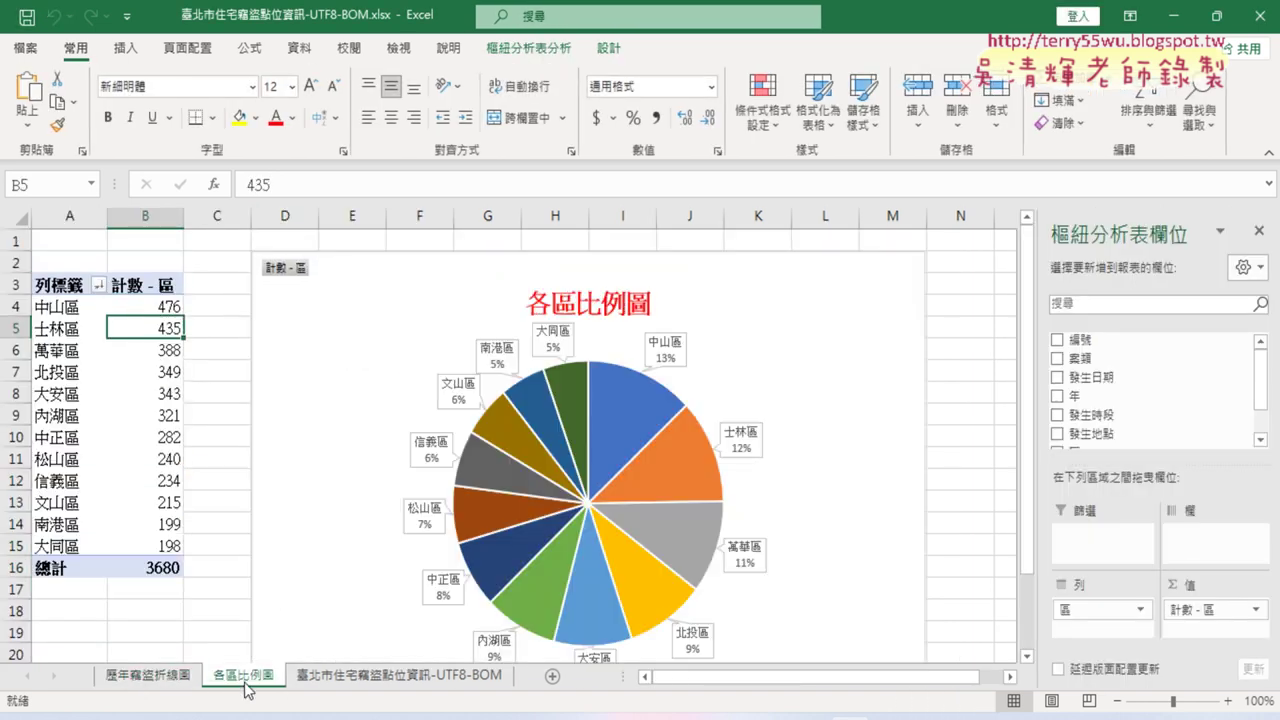
# Cycle through the chart sheets, ending on the 臺北市住宅竊盜點位資訊-UTF8-BOM data sheet
pyautogui.click(400, 676)
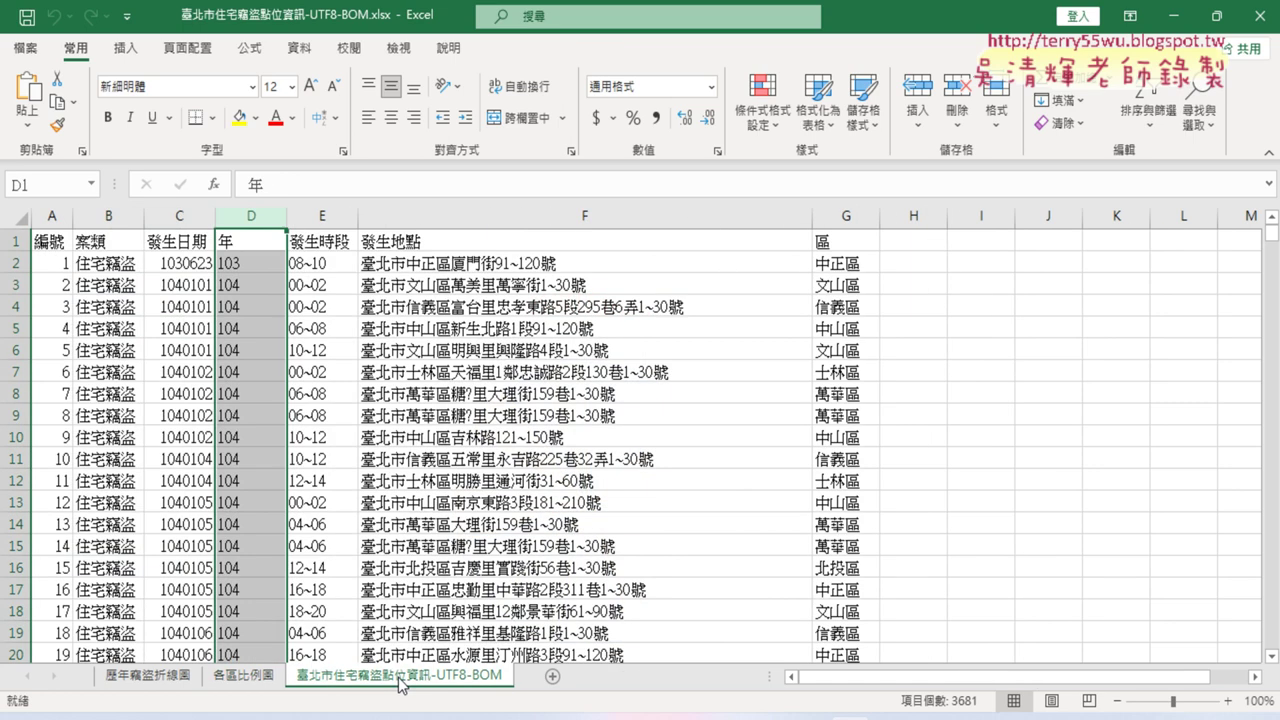
pyautogui.click(241, 680)
pyautogui.click(155, 680)
pyautogui.click(233, 680)
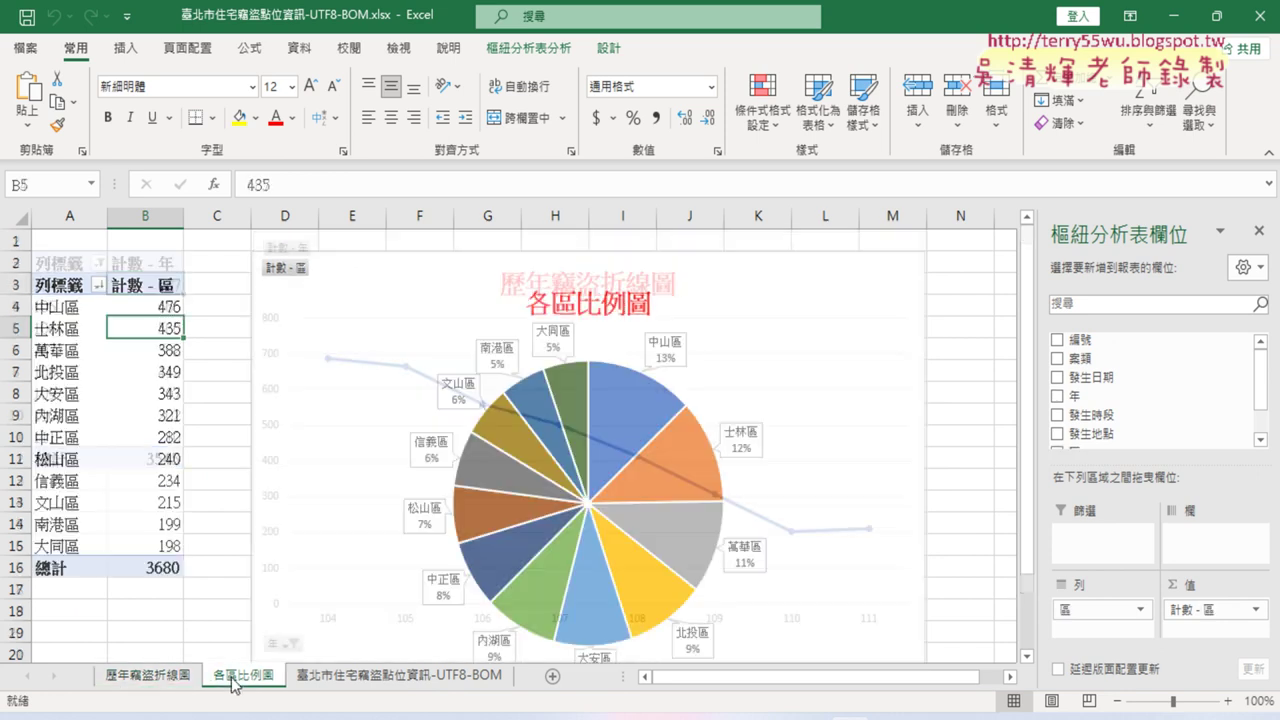
pyautogui.click(380, 684)
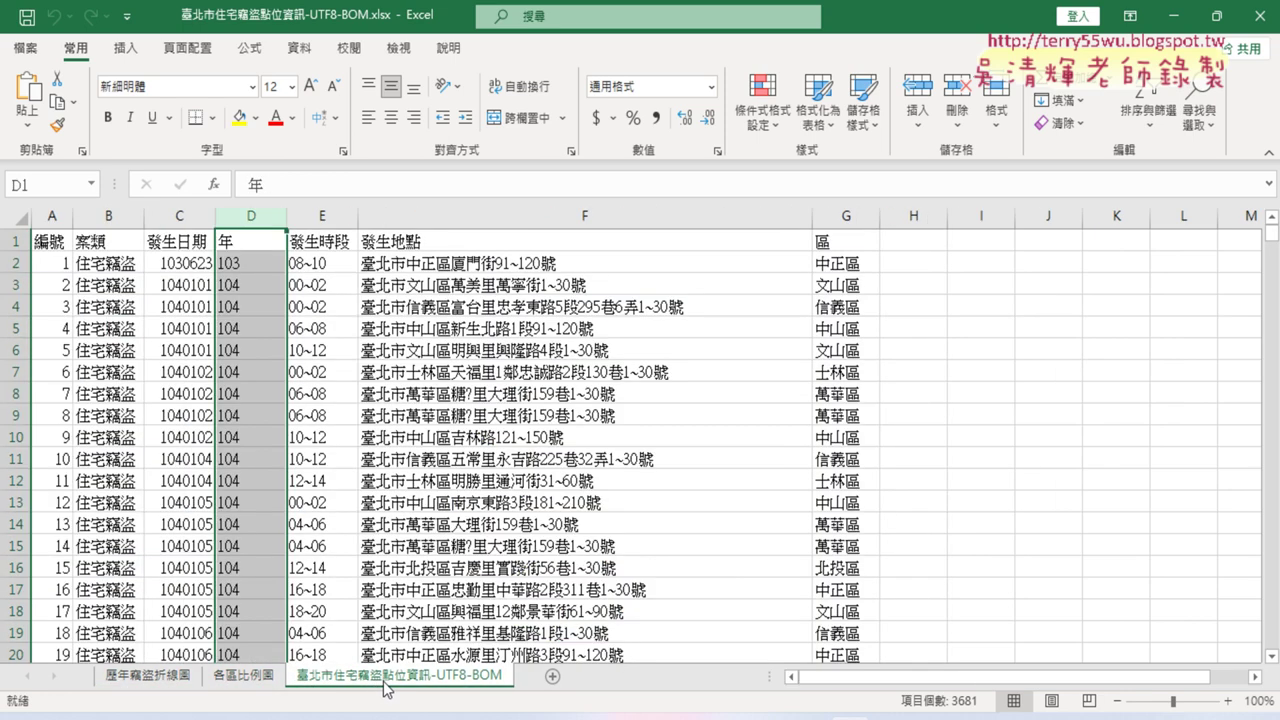
pyautogui.click(330, 218)
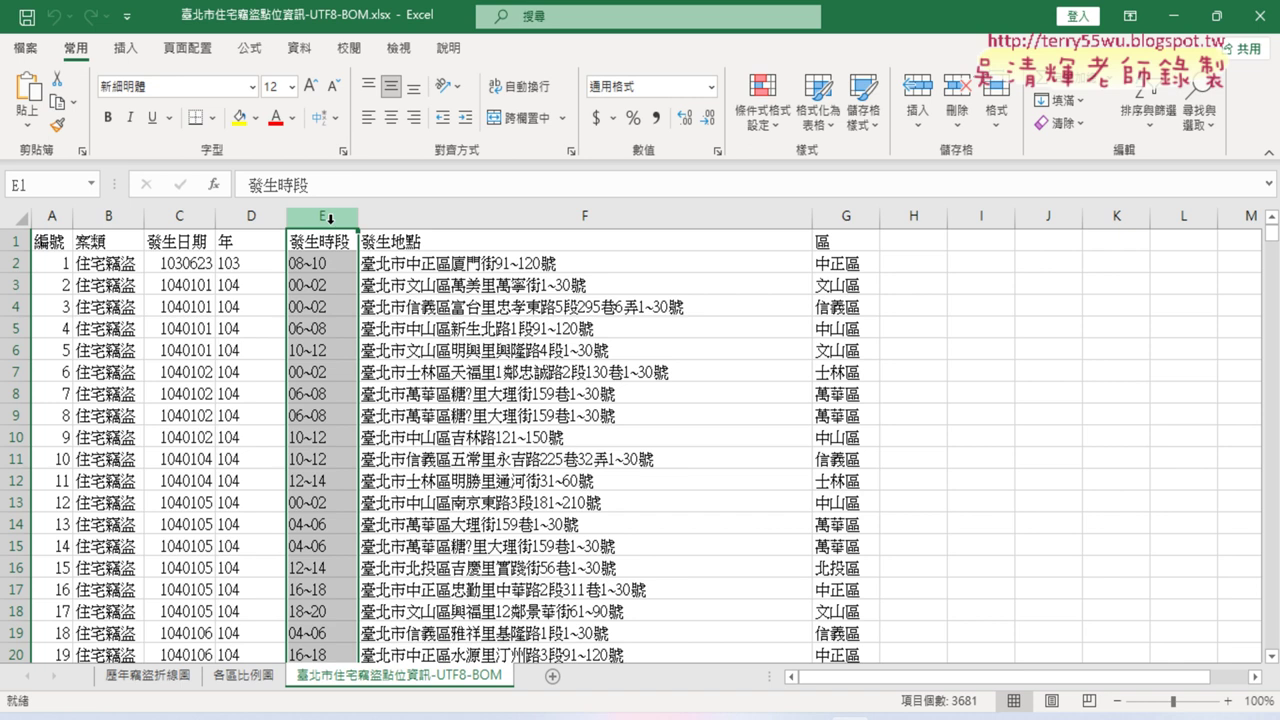
# With cell E4 selected in the data, bring up the 插入 tab's 樞紐分析表 options
pyautogui.click(322, 306)
pyautogui.click(125, 47)
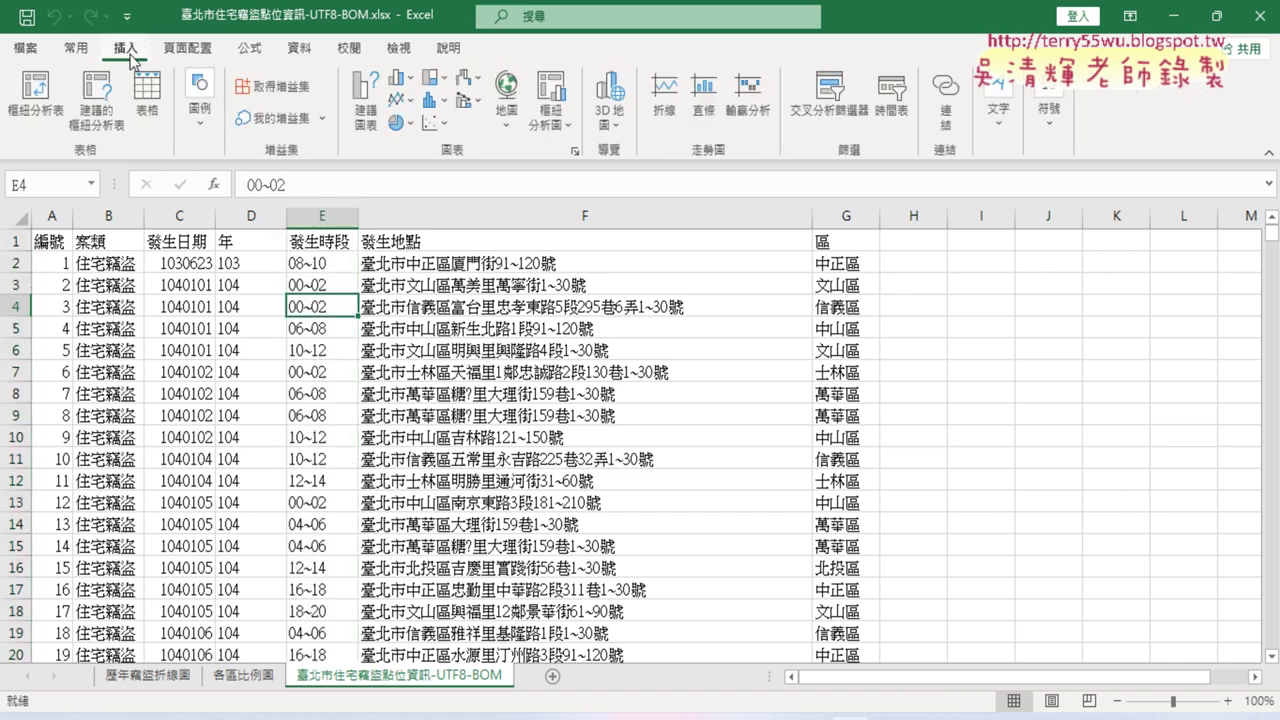